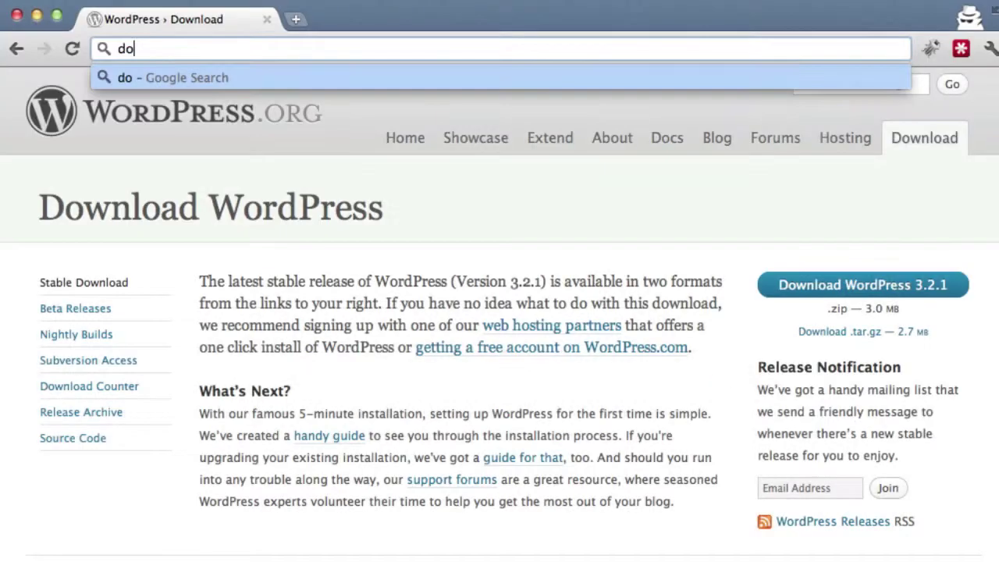
Step: Log in to cPanel at droplinemenu.com/cpanel with the account username and password
{"action": "key", "text": "BackSpace"}
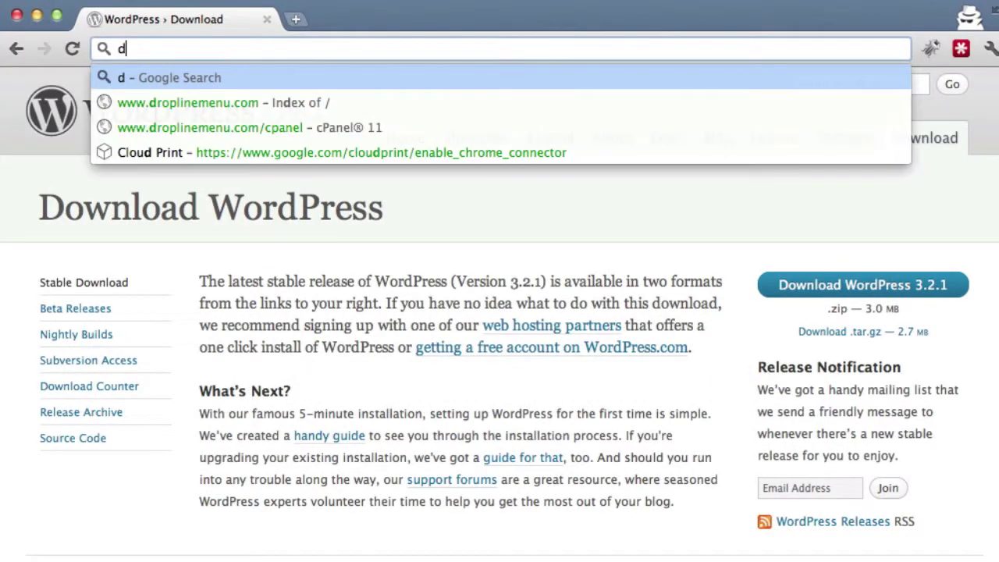
{"action": "type", "text": "roplineme"}
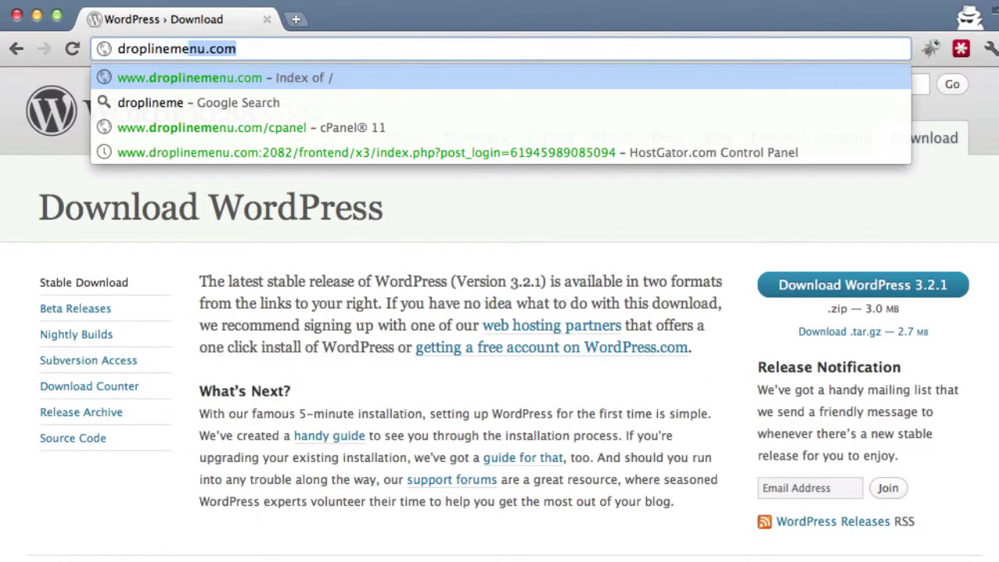
{"action": "type", "text": "nu.com/cpanel"}
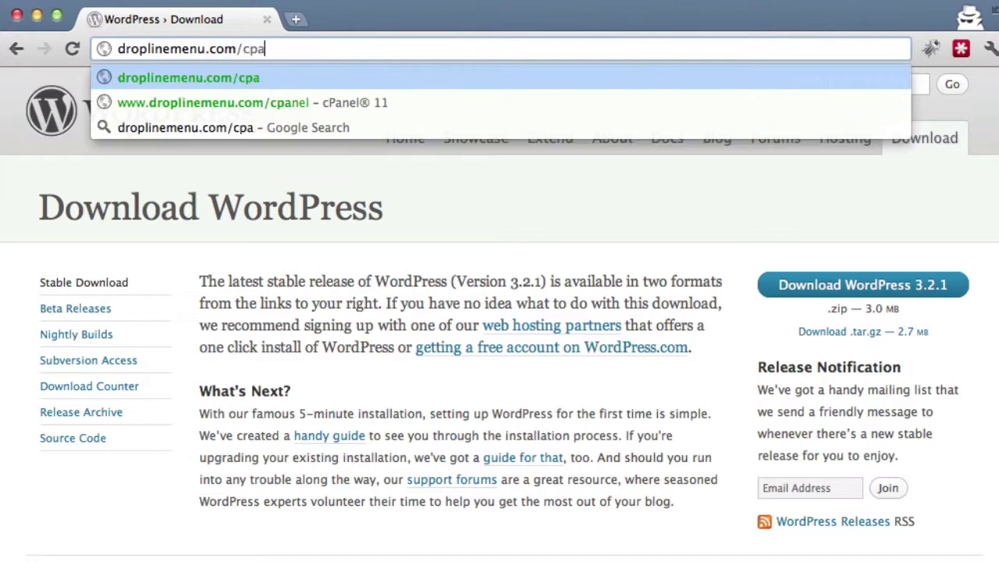
{"action": "key", "text": "Return"}
{"action": "type", "text": "USERNAME"}
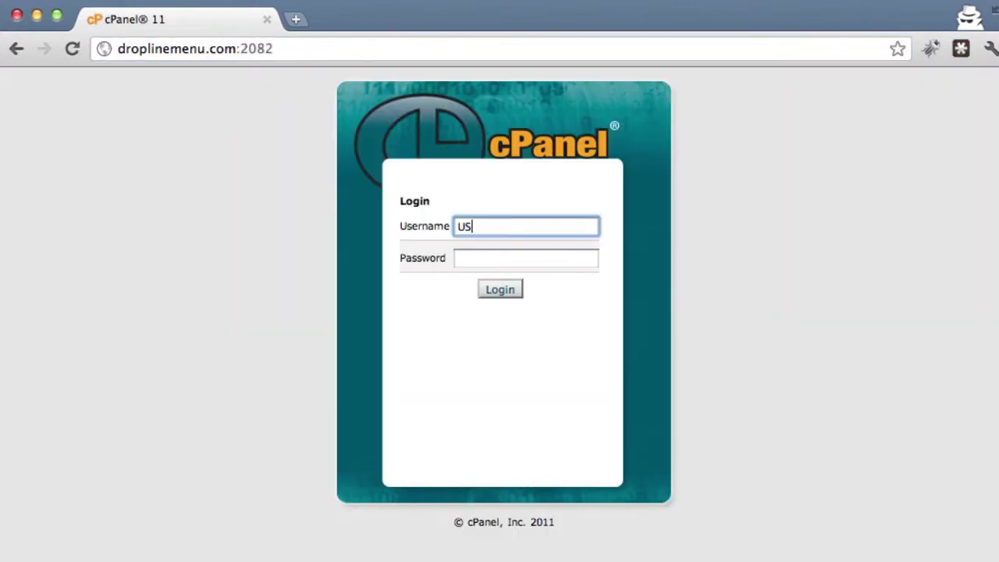
{"action": "key", "text": "Tab"}
{"action": "type", "text": "PASSWORD"}
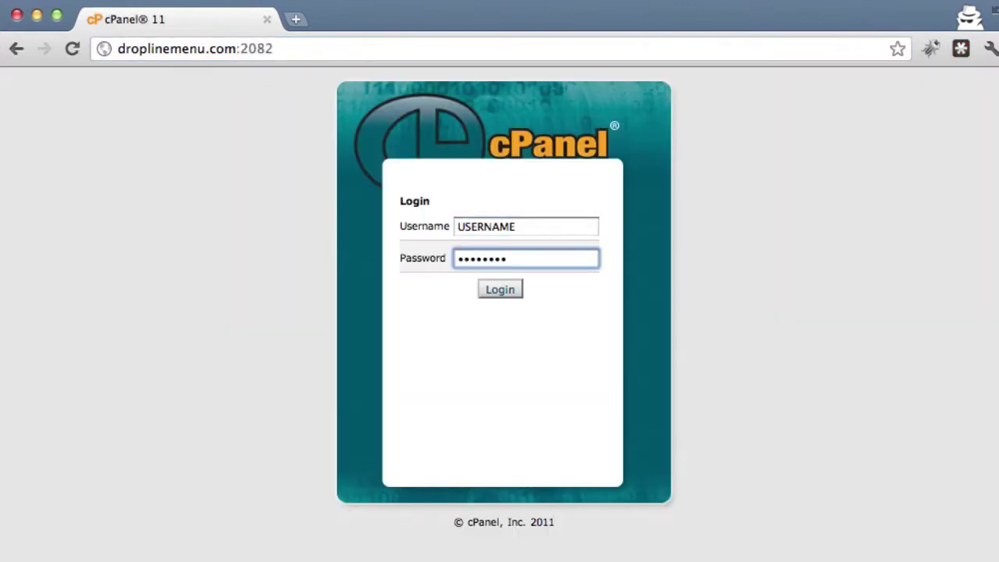
{"action": "left_click", "coordinate": [500, 295]}
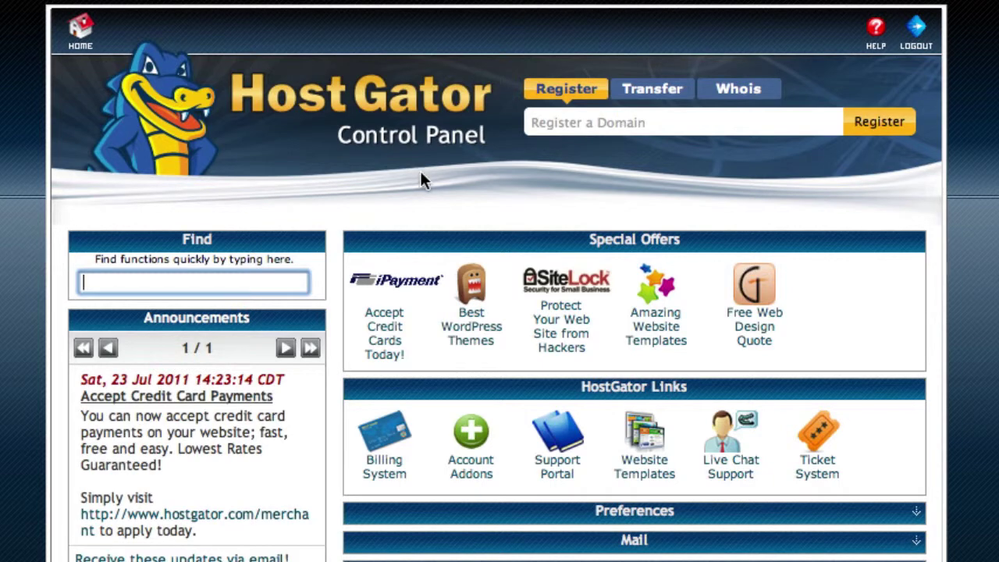
Step: Open File Manager at the Web Root (public_html/www)
{"action": "scroll", "coordinate": [464, 227], "scroll_direction": "down", "scroll_amount": 5}
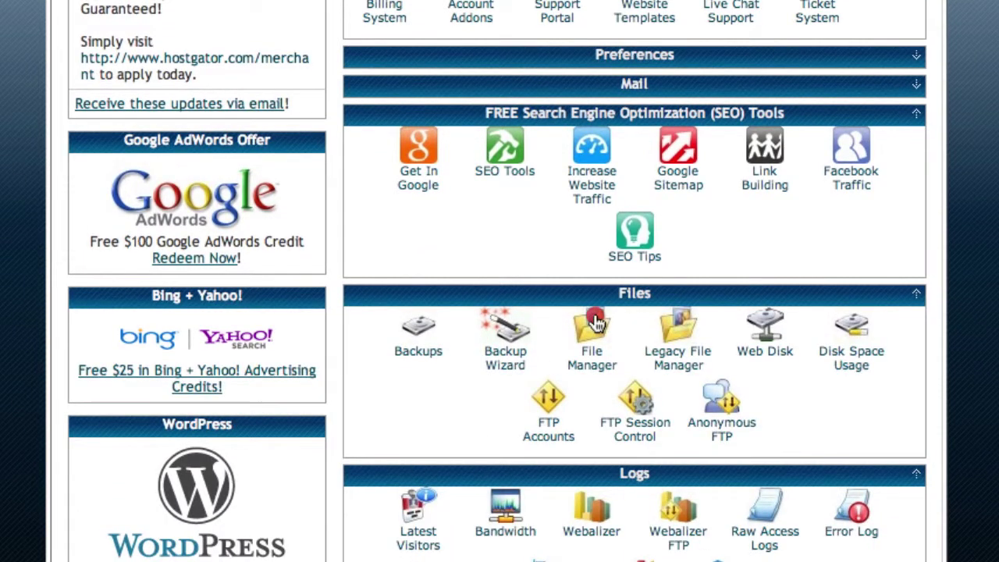
{"action": "left_click", "coordinate": [595, 323]}
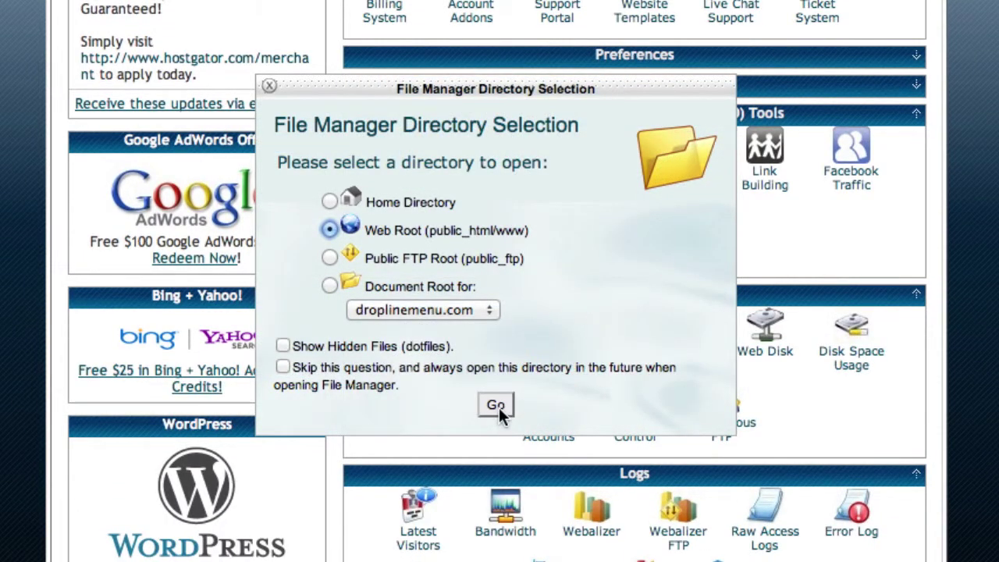
{"action": "left_click", "coordinate": [499, 408]}
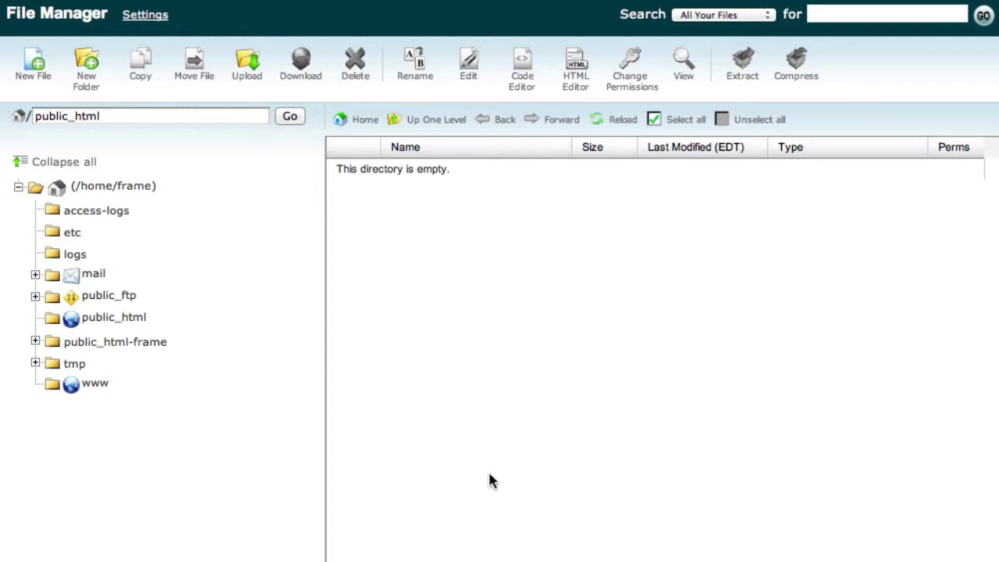
Step: Upload wordpress-3.2.1.zip from the computer into public_html and return to its listing
{"action": "left_click", "coordinate": [132, 317]}
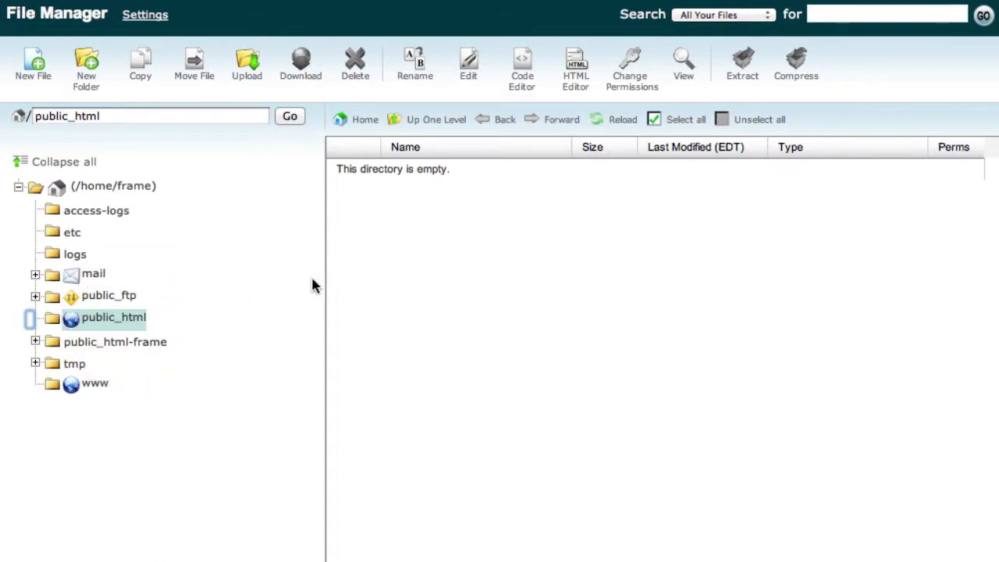
{"action": "left_click", "coordinate": [253, 75]}
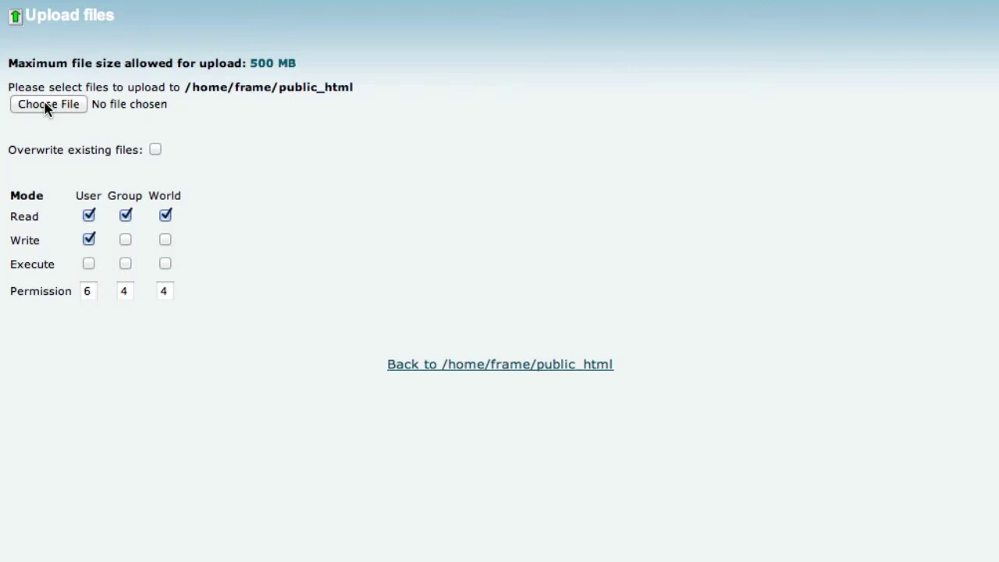
{"action": "left_click", "coordinate": [45, 106]}
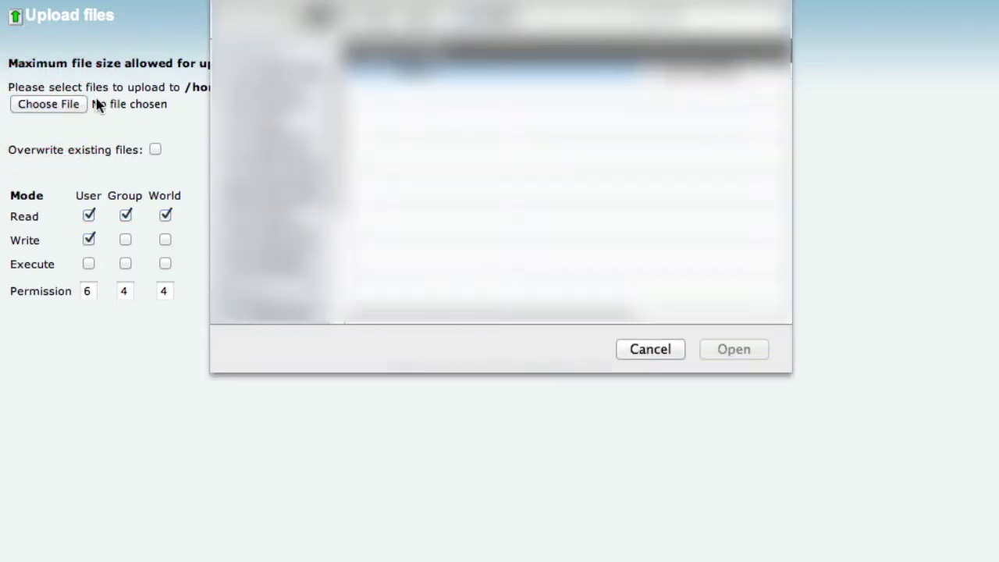
{"action": "left_click", "coordinate": [288, 200]}
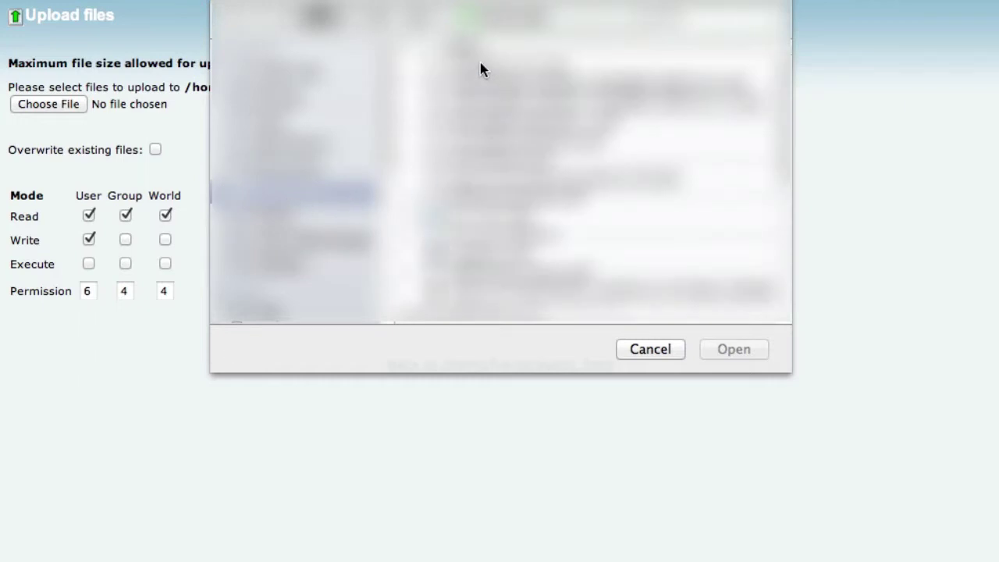
{"action": "left_click", "coordinate": [479, 65]}
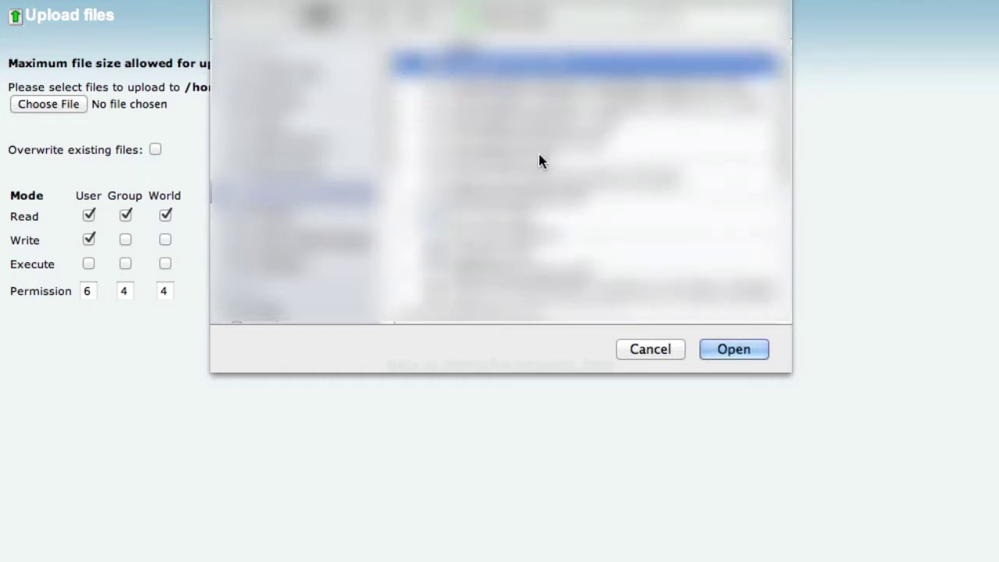
{"action": "left_click", "coordinate": [721, 351]}
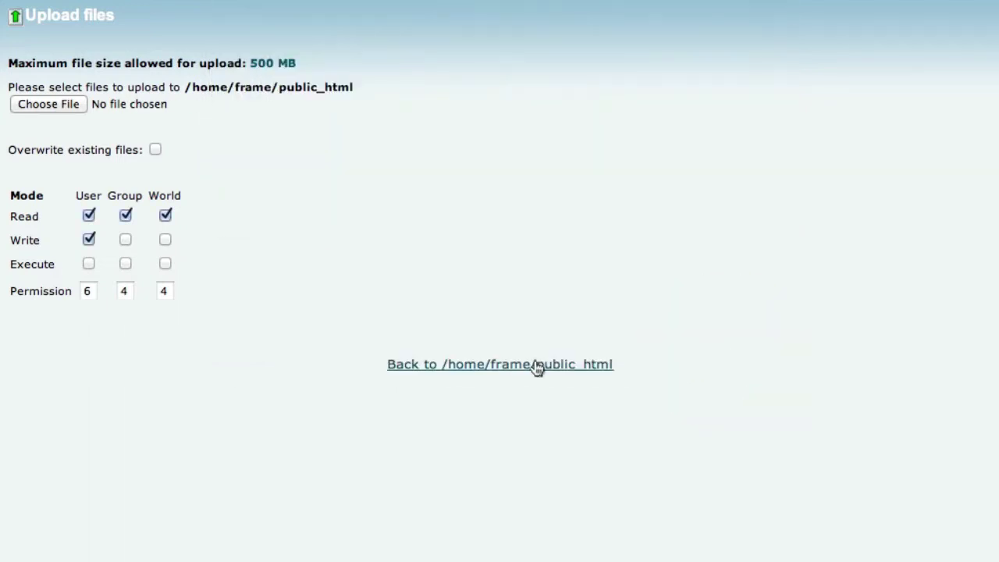
{"action": "left_click", "coordinate": [534, 365]}
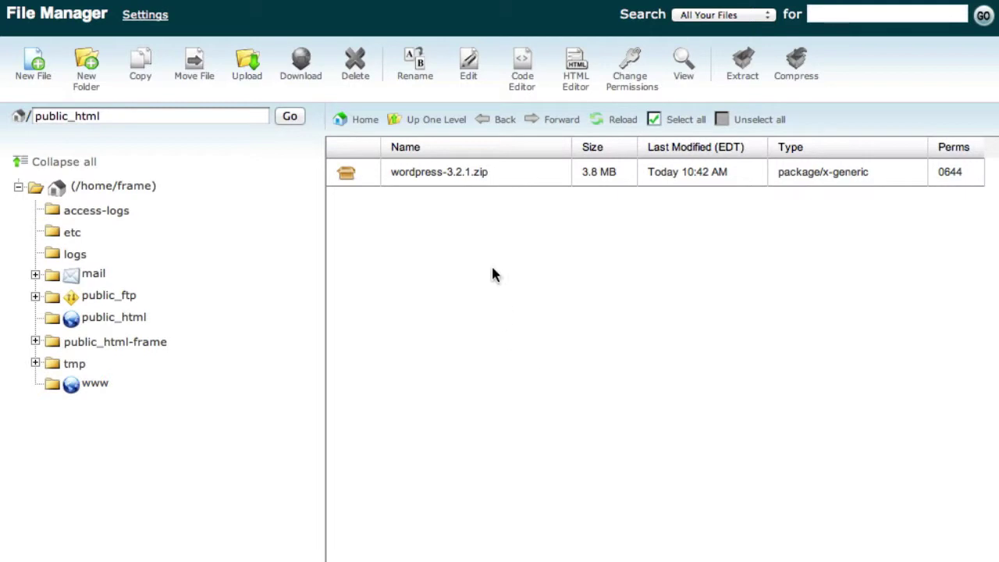
Step: Extract wordpress-3.2.1.zip into /public_html and open the new wordpress folder
{"action": "left_click", "coordinate": [450, 172]}
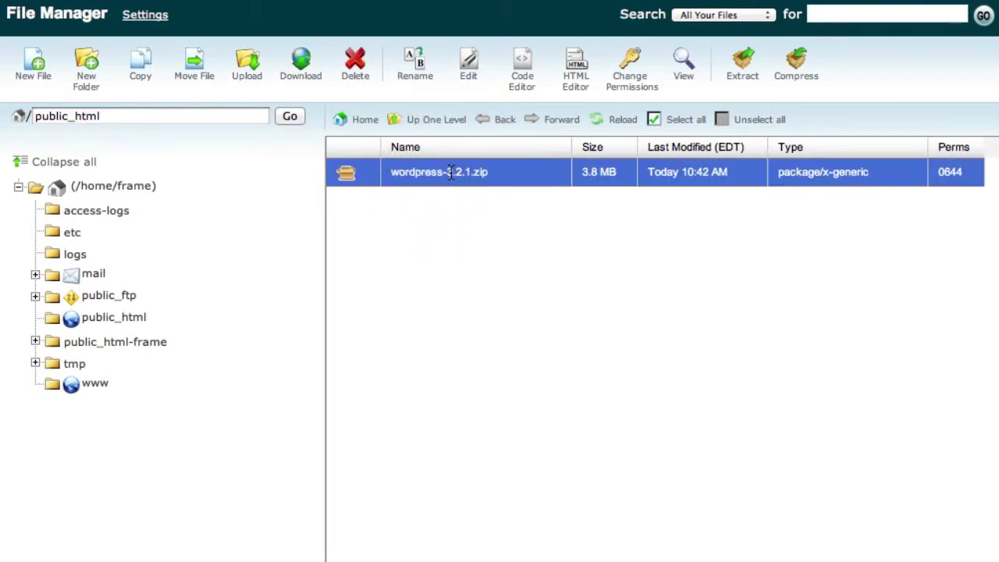
{"action": "left_click", "coordinate": [743, 64]}
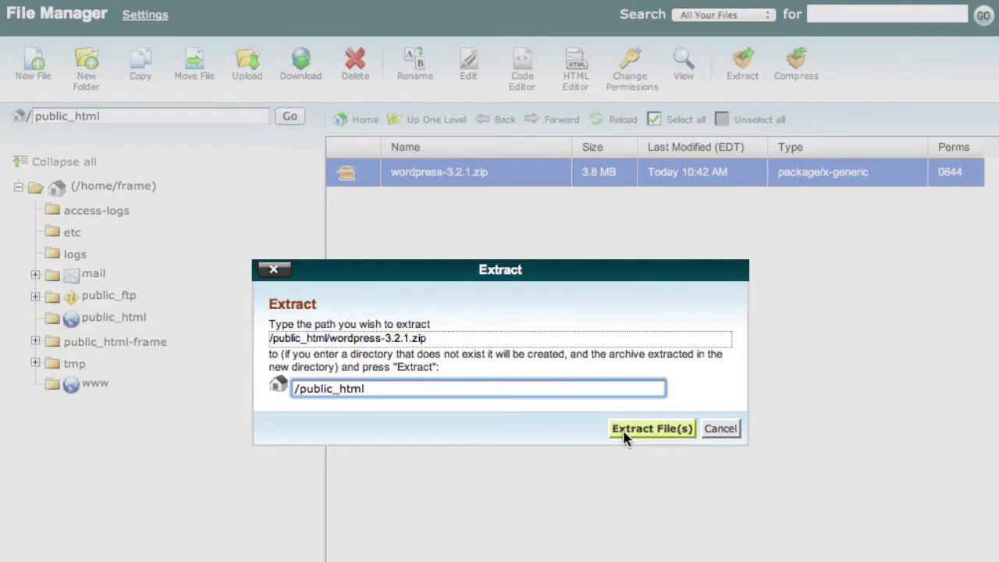
{"action": "left_click", "coordinate": [624, 435]}
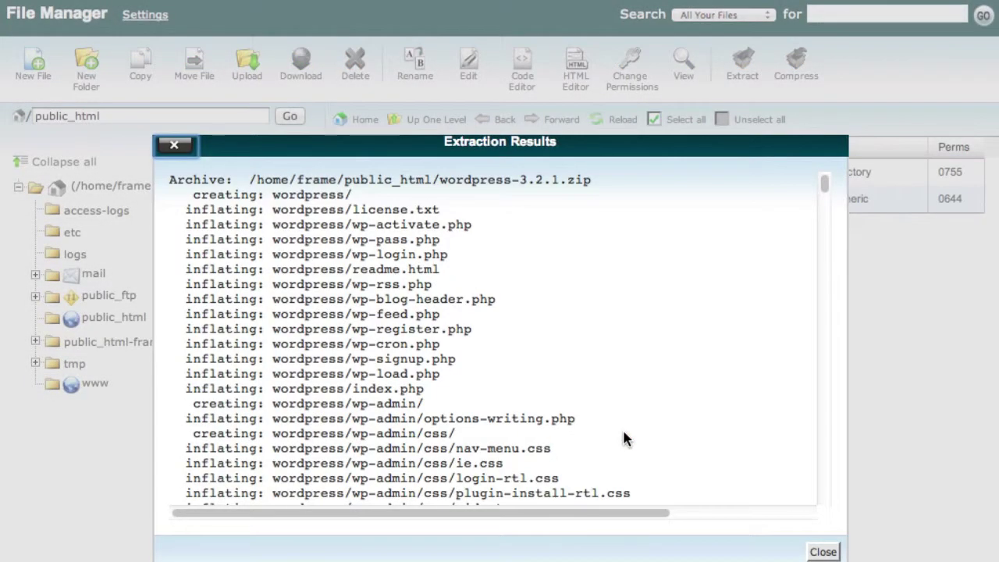
{"action": "left_click", "coordinate": [816, 549]}
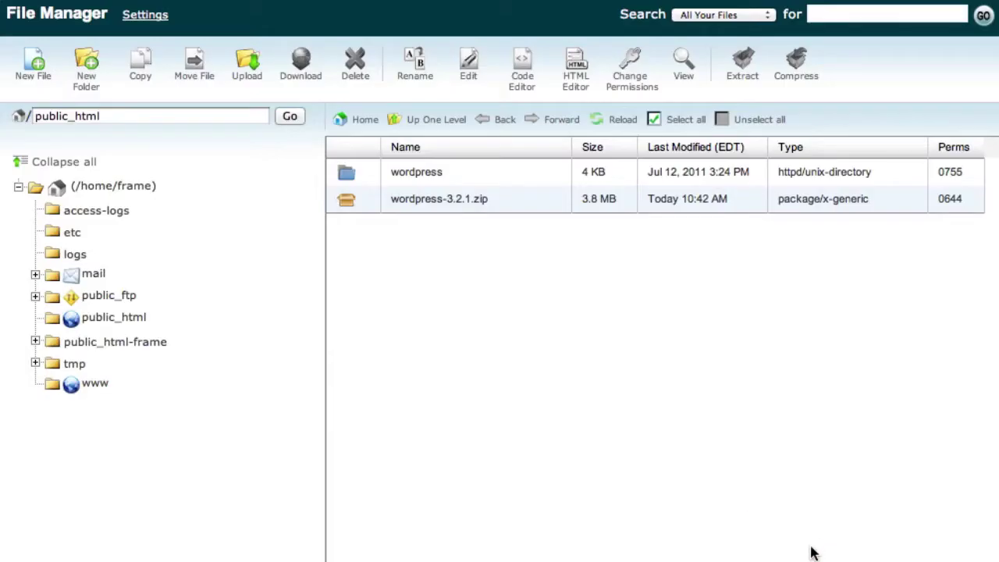
{"action": "left_click", "coordinate": [349, 175]}
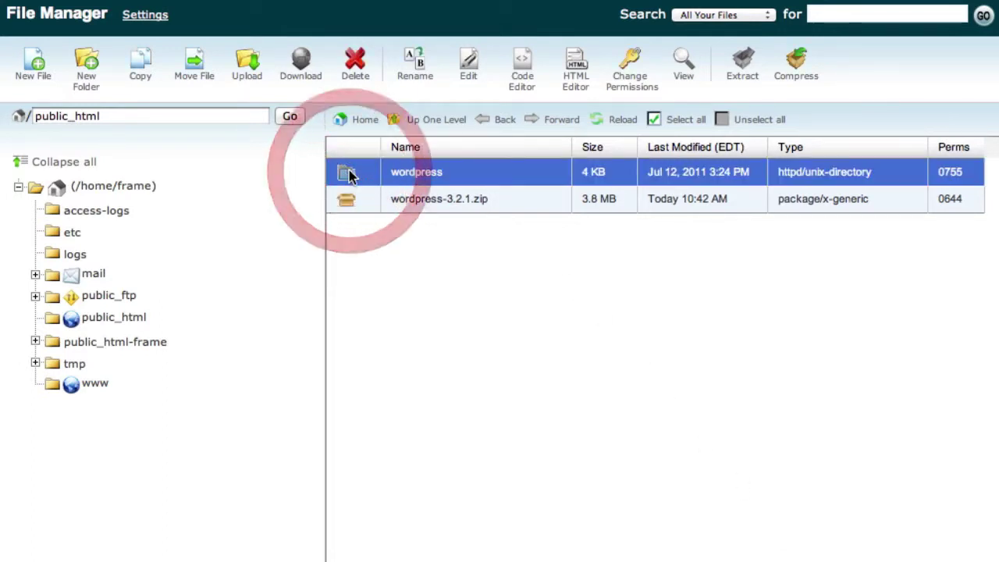
{"action": "left_click", "coordinate": [349, 175]}
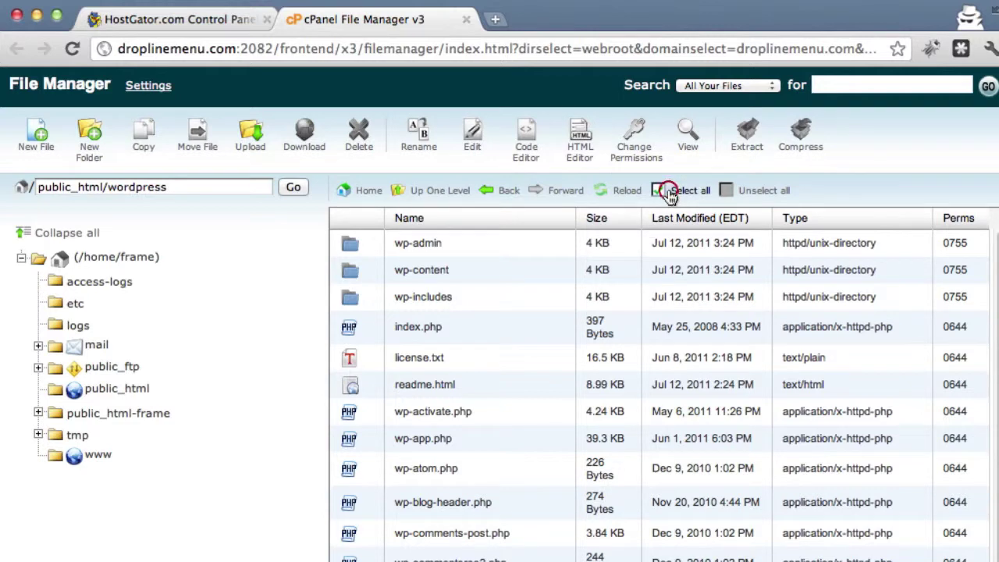
Step: Move all files from the wordpress folder up into /public_html/
{"action": "left_click", "coordinate": [670, 191]}
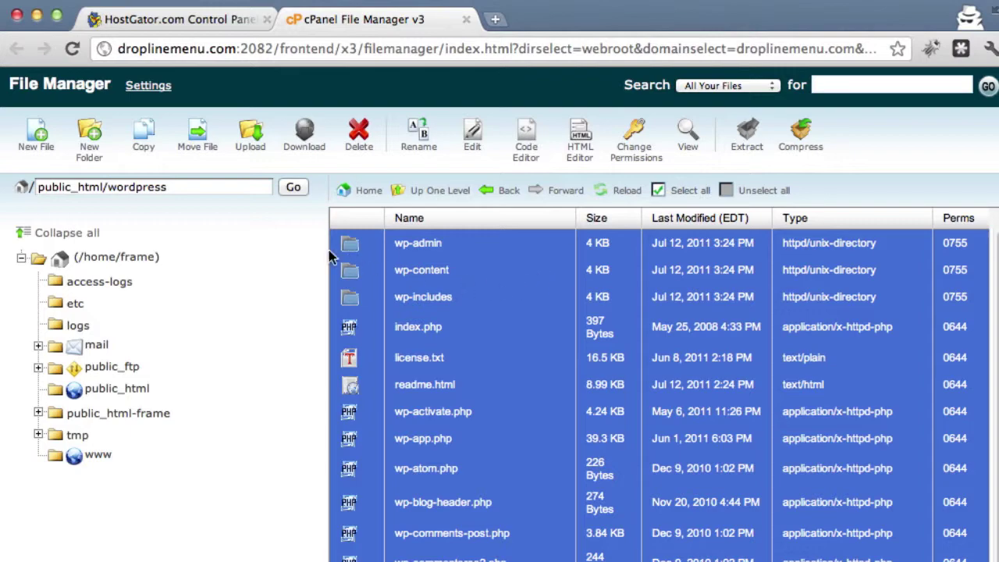
{"action": "left_click", "coordinate": [199, 134]}
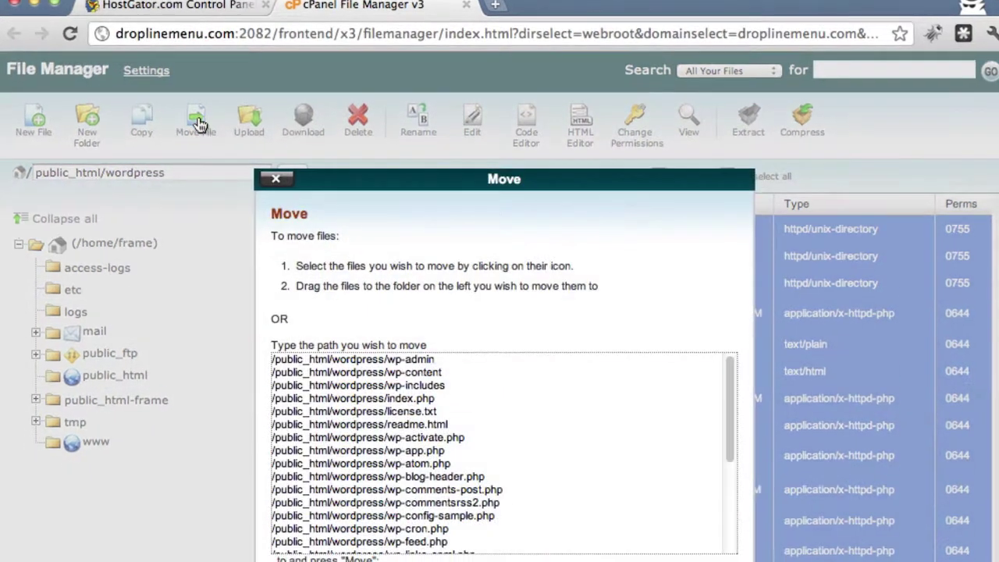
{"action": "key", "text": "BackSpace"}
{"action": "key", "text": "BackSpace"}
{"action": "key", "text": "BackSpace"}
{"action": "key", "text": "BackSpace"}
{"action": "key", "text": "BackSpace"}
{"action": "key", "text": "BackSpace"}
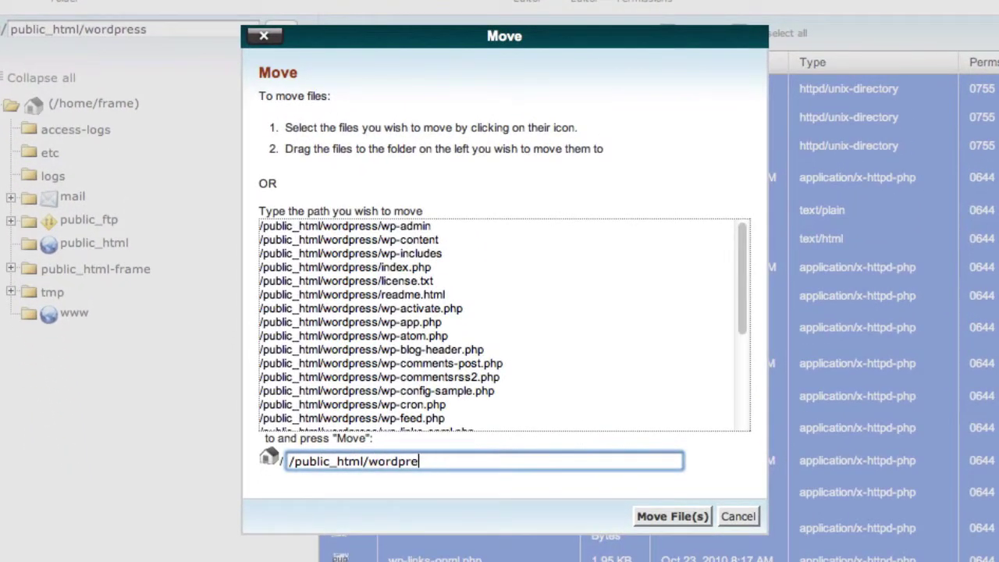
{"action": "key", "text": "BackSpace"}
{"action": "key", "text": "BackSpace"}
{"action": "key", "text": "BackSpace"}
{"action": "key", "text": "Return"}
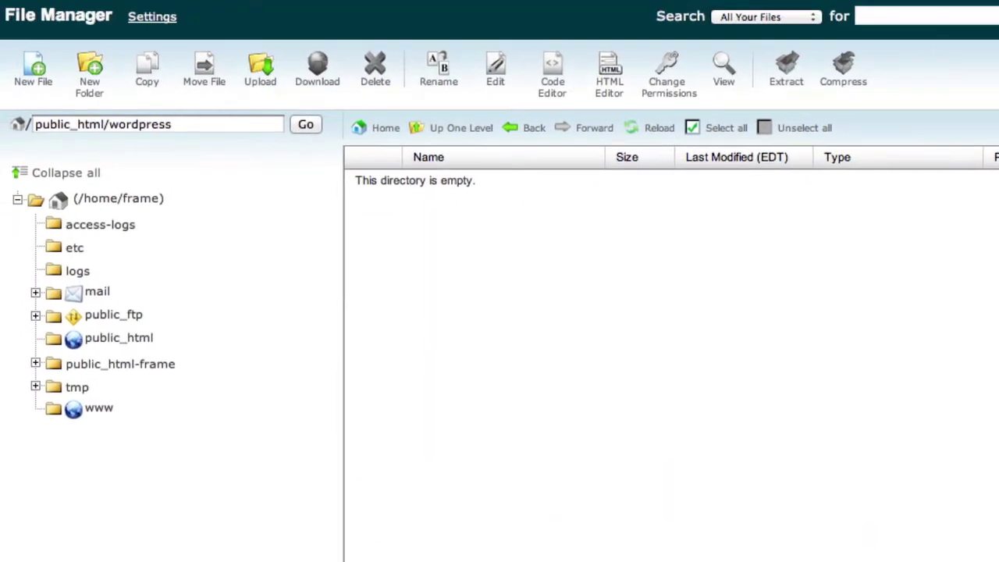
{"action": "left_click", "coordinate": [114, 331]}
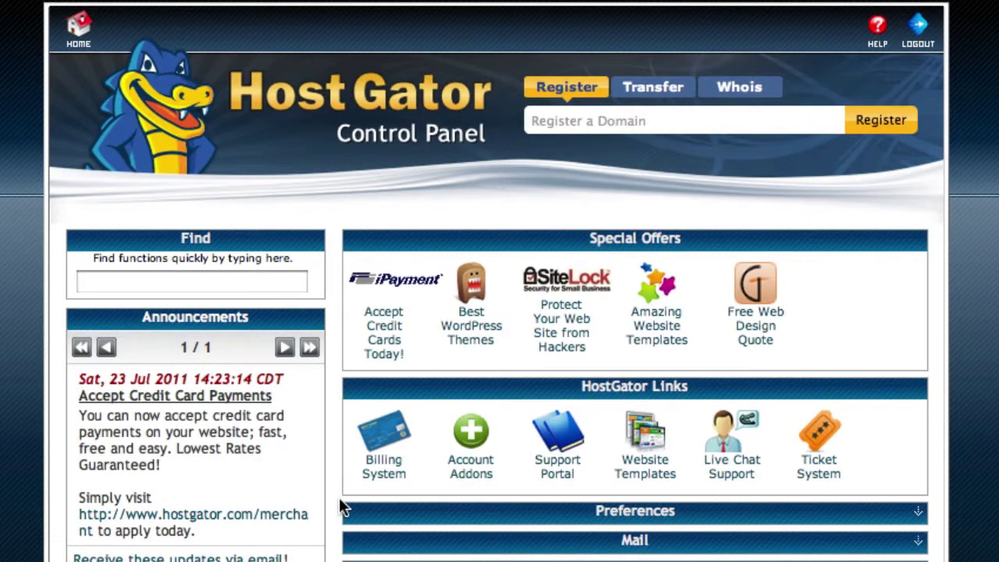
Step: Go to the Databases section and open MySQL Databases
{"action": "scroll", "coordinate": [340, 506], "scroll_direction": "down", "scroll_amount": 10}
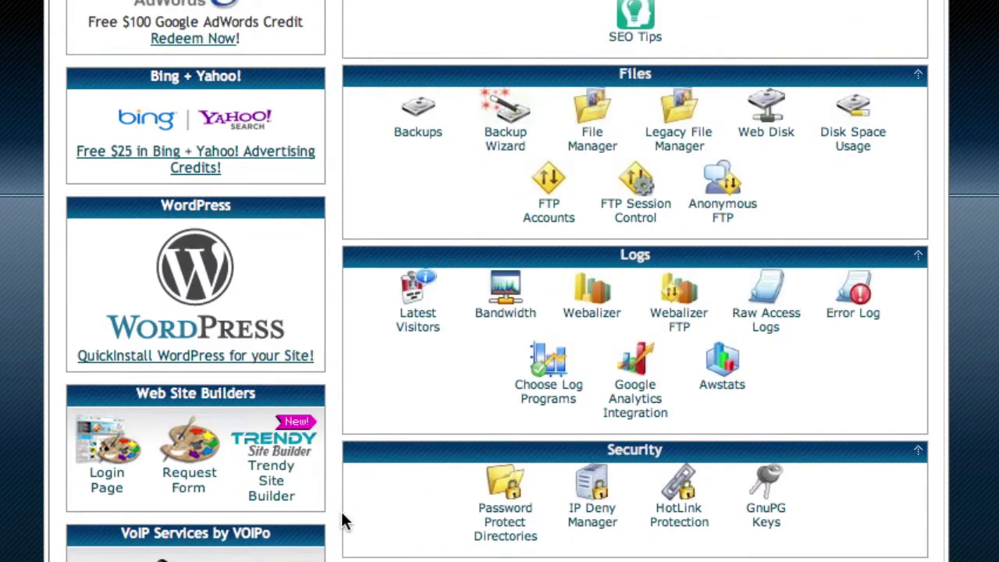
{"action": "scroll", "coordinate": [341, 515], "scroll_direction": "down", "scroll_amount": 3}
{"action": "scroll", "coordinate": [346, 520], "scroll_direction": "down", "scroll_amount": 4}
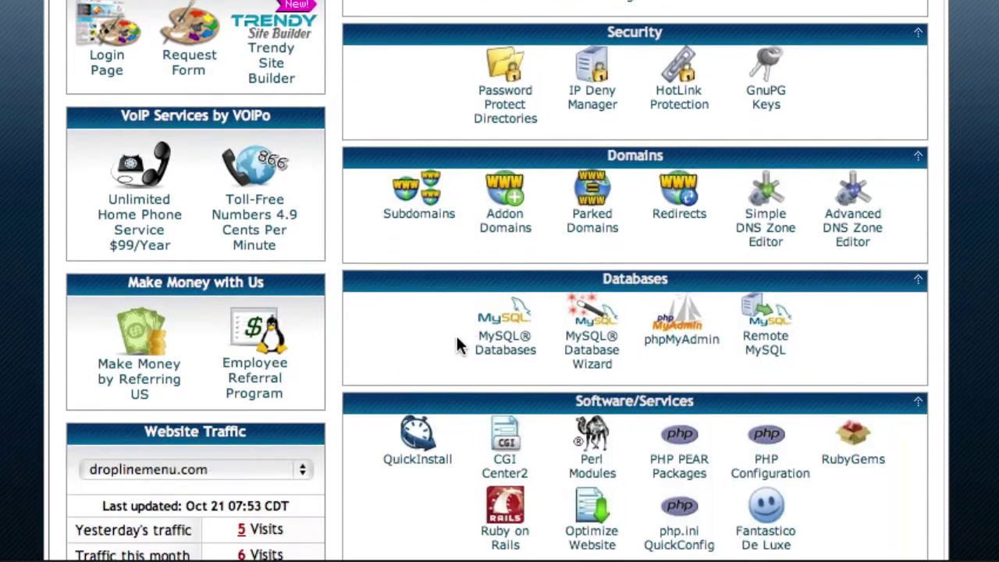
{"action": "left_click", "coordinate": [496, 343]}
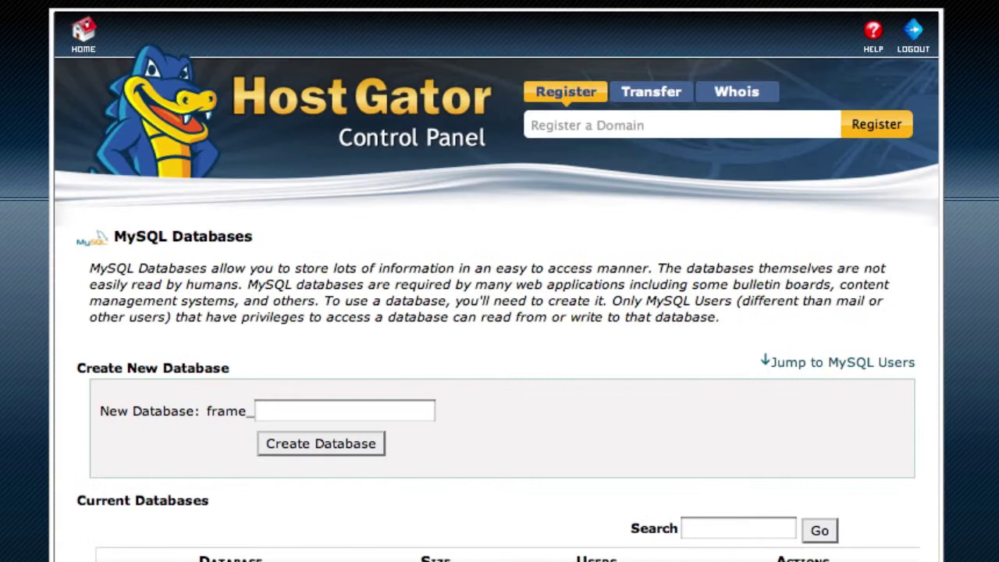
{"action": "scroll", "coordinate": [497, 531], "scroll_direction": "down", "scroll_amount": 1}
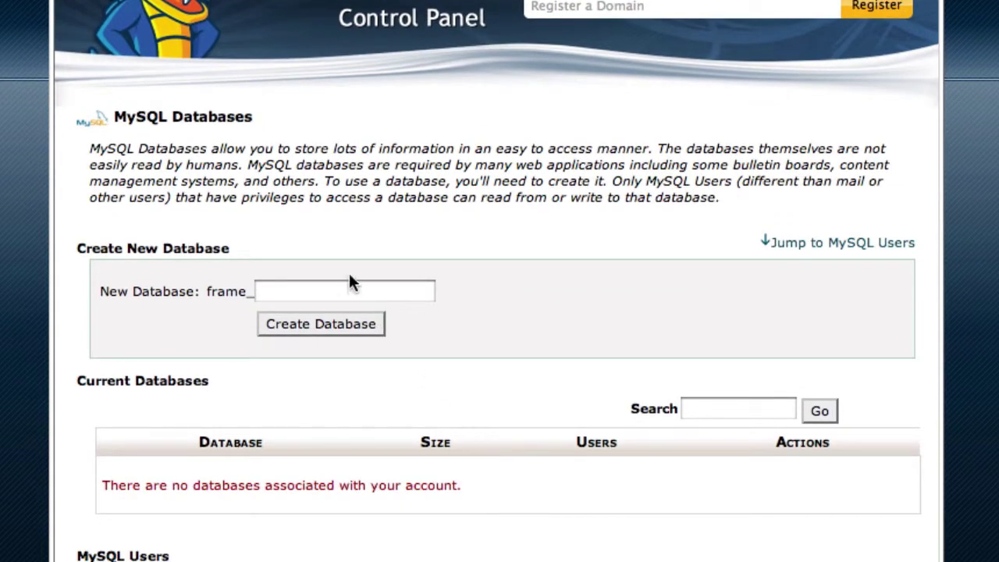
Step: Create a new database named WORDPRESS (frame_WORDPRESS)
{"action": "left_click", "coordinate": [349, 287]}
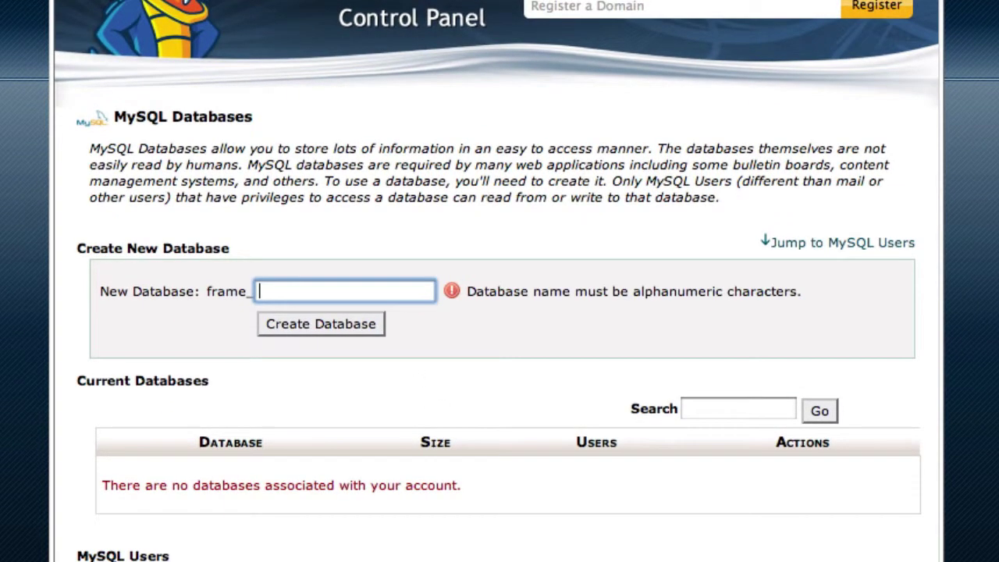
{"action": "type", "text": "WORDPRESS"}
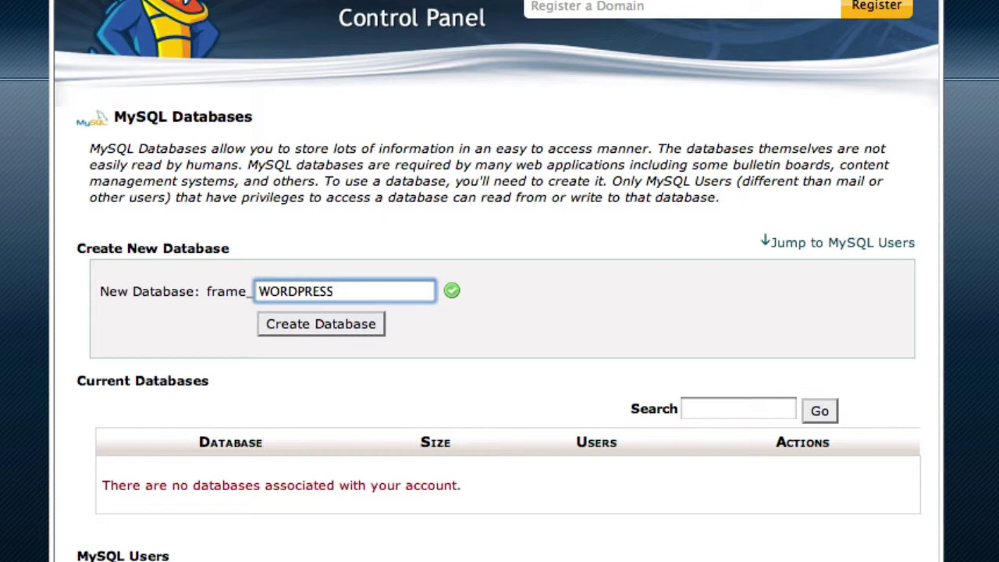
{"action": "left_click", "coordinate": [341, 326]}
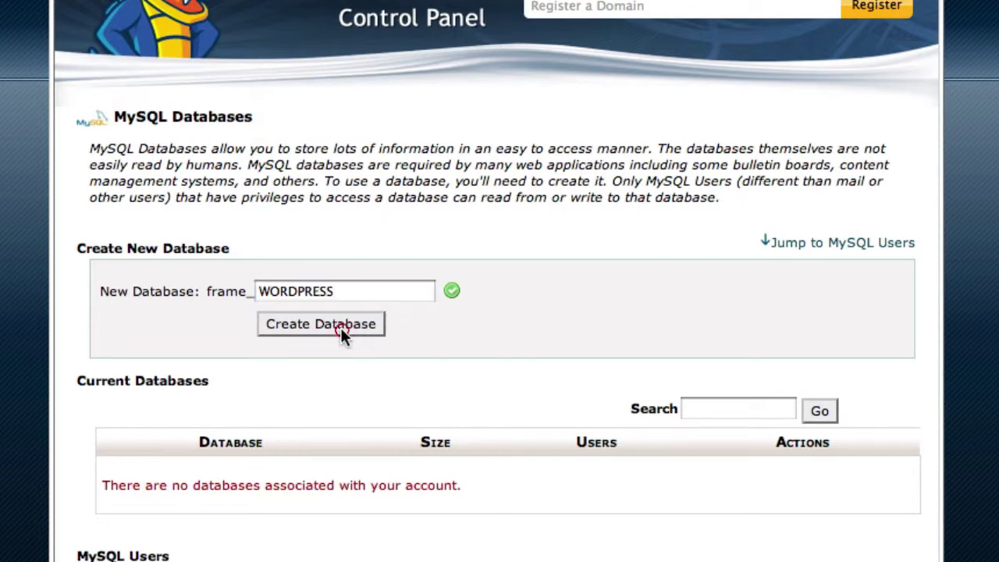
{"action": "scroll", "coordinate": [472, 464], "scroll_direction": "down", "scroll_amount": 5}
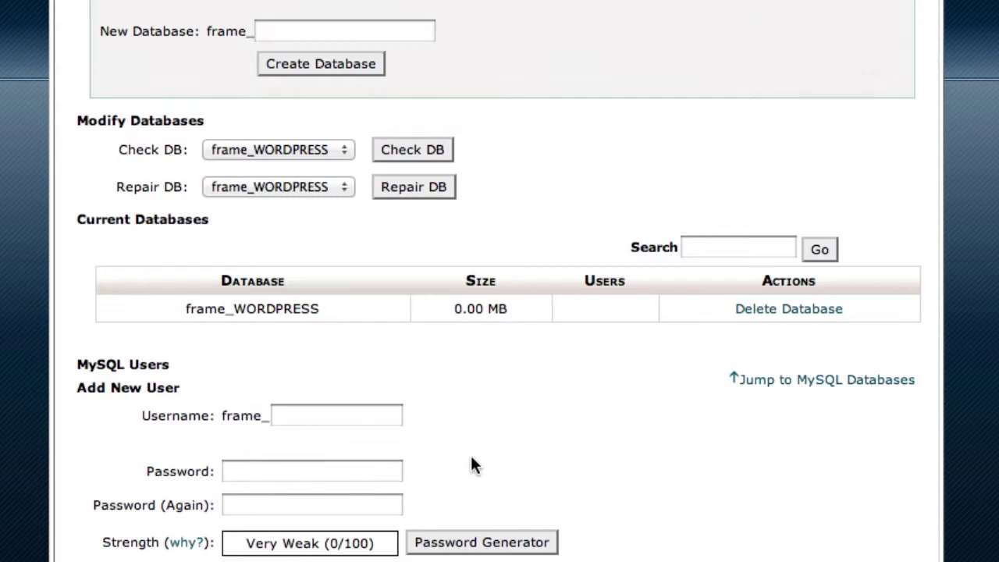
{"action": "scroll", "coordinate": [473, 464], "scroll_direction": "down", "scroll_amount": 5}
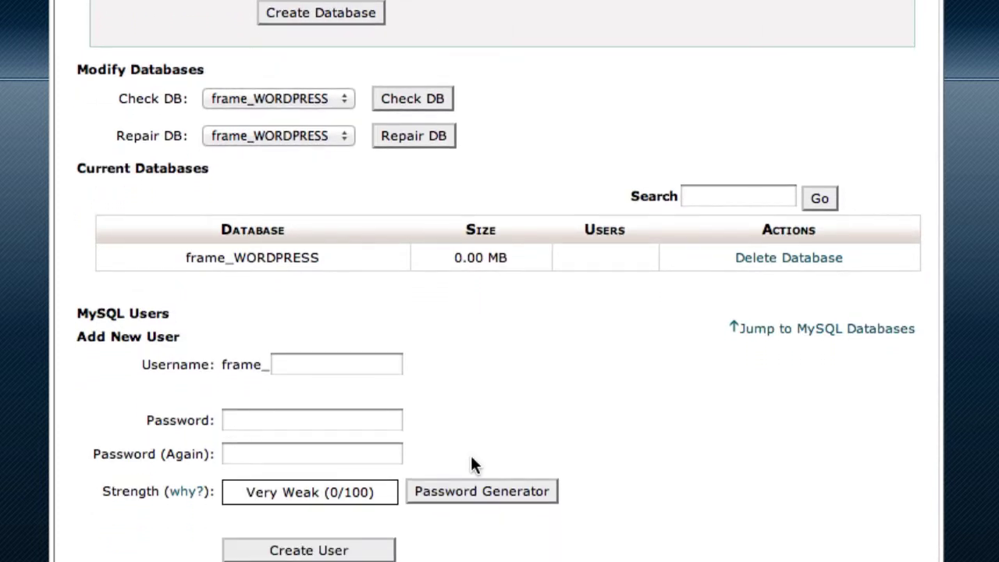
Step: Create MySQL user USER (frame_USER) with a password
{"action": "left_click", "coordinate": [312, 156]}
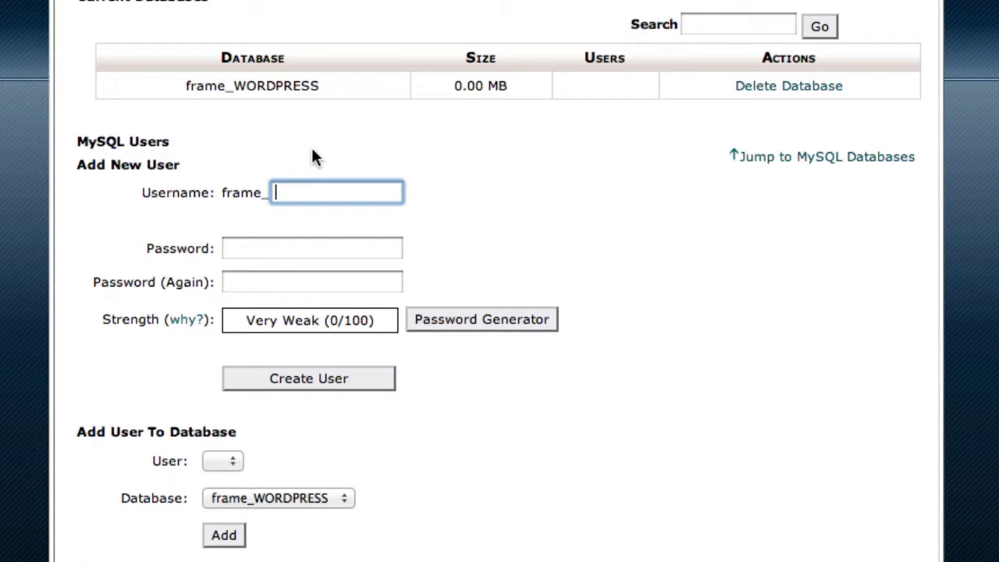
{"action": "type", "text": "USER"}
{"action": "left_click", "coordinate": [312, 248]}
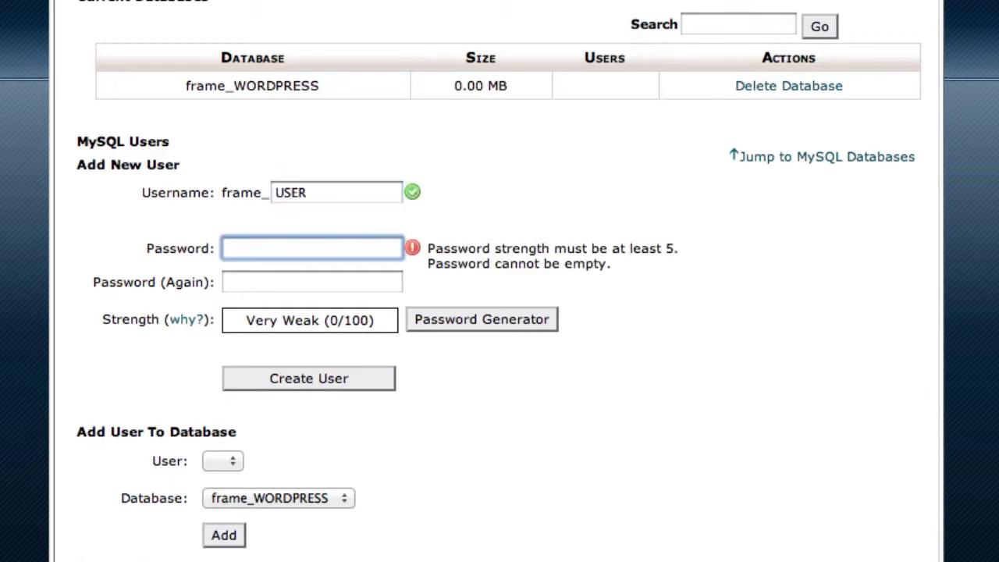
{"action": "type", "text": "•••••••••"}
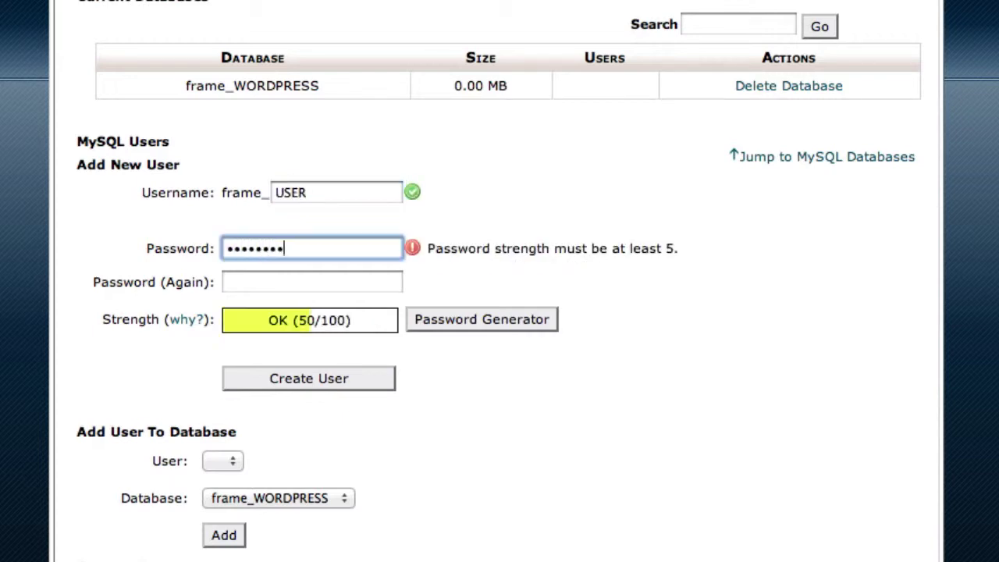
{"action": "key", "text": "Tab"}
{"action": "type", "text": "•••••••••"}
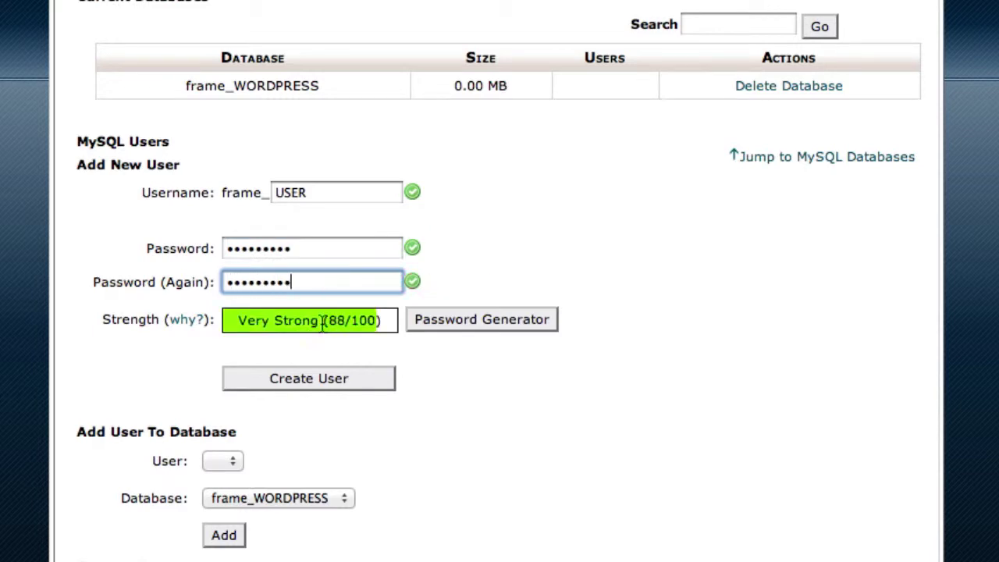
{"action": "left_click", "coordinate": [309, 378]}
{"action": "scroll", "coordinate": [297, 351], "scroll_direction": "down", "scroll_amount": 3}
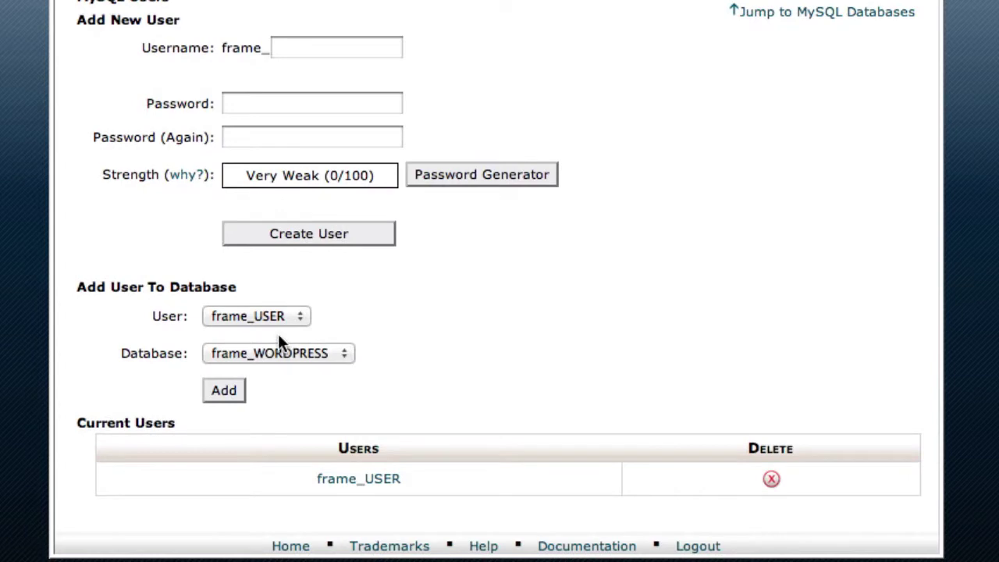
Step: Choose frame_USER and frame_WORDPRESS as the user and database to link
{"action": "left_click", "coordinate": [278, 319]}
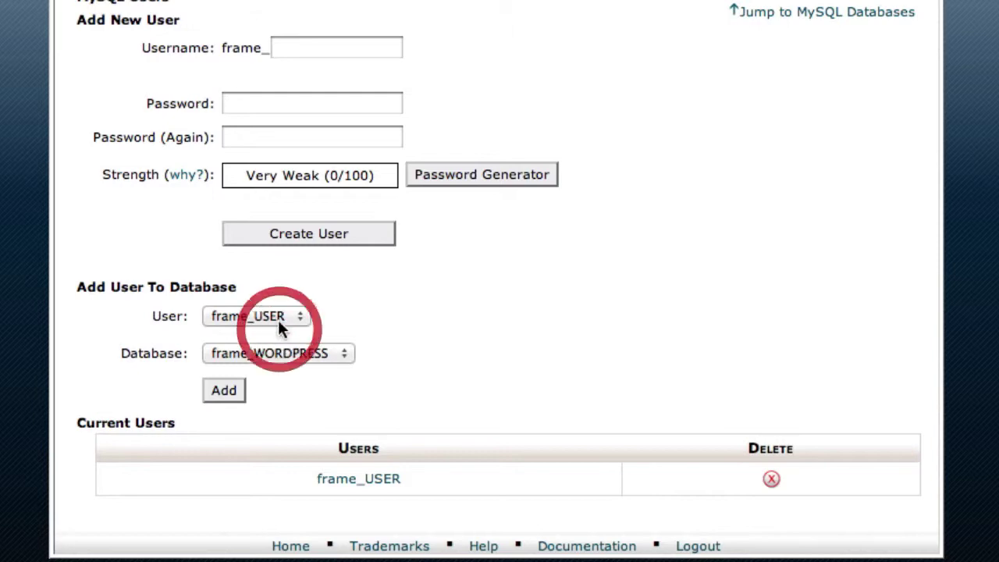
{"action": "left_click", "coordinate": [278, 318]}
{"action": "left_click", "coordinate": [283, 354]}
{"action": "left_click", "coordinate": [282, 355]}
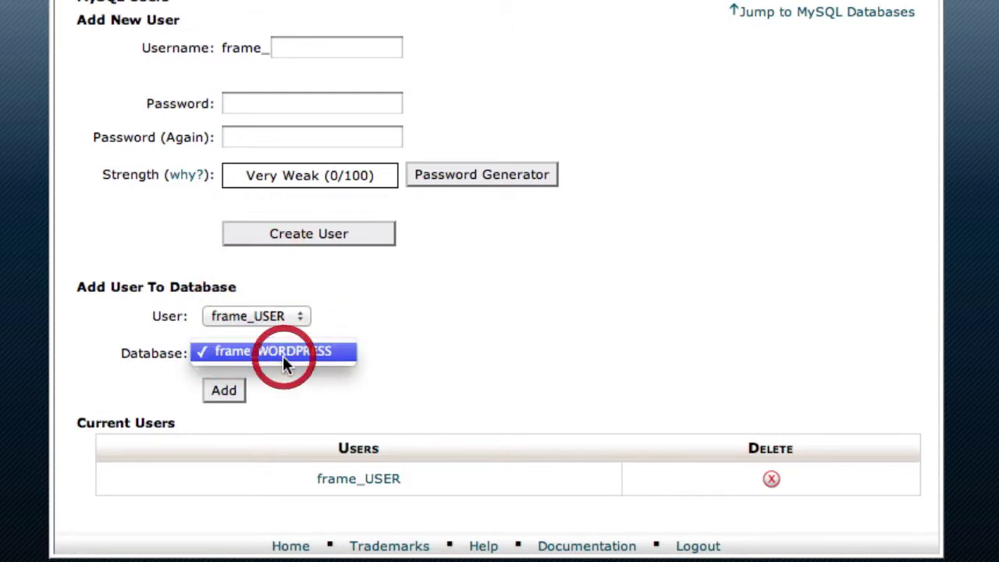
Step: Add frame_USER to frame_WORDPRESS with ALL PRIVILEGES and save the changes
{"action": "left_click", "coordinate": [224, 390]}
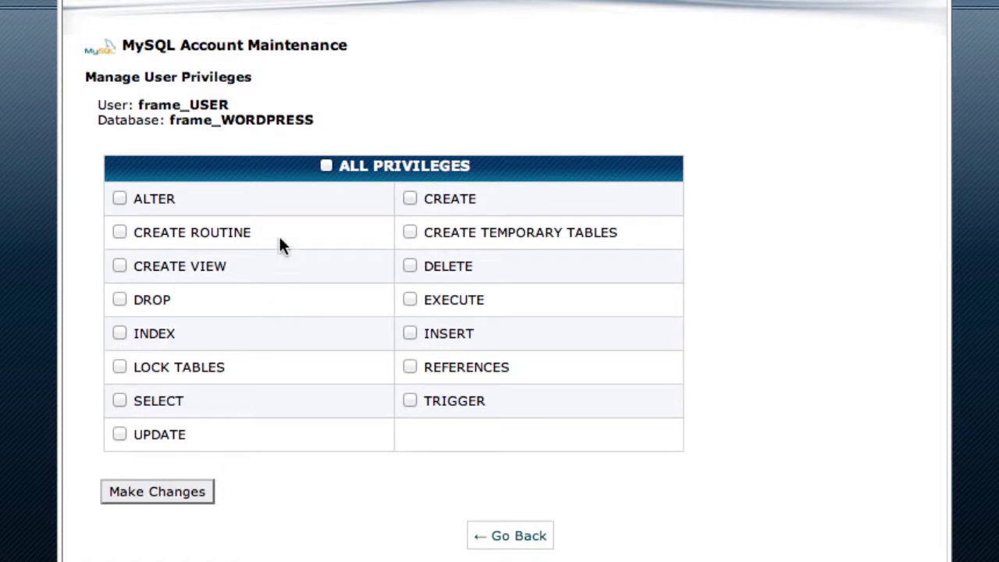
{"action": "left_click", "coordinate": [327, 166]}
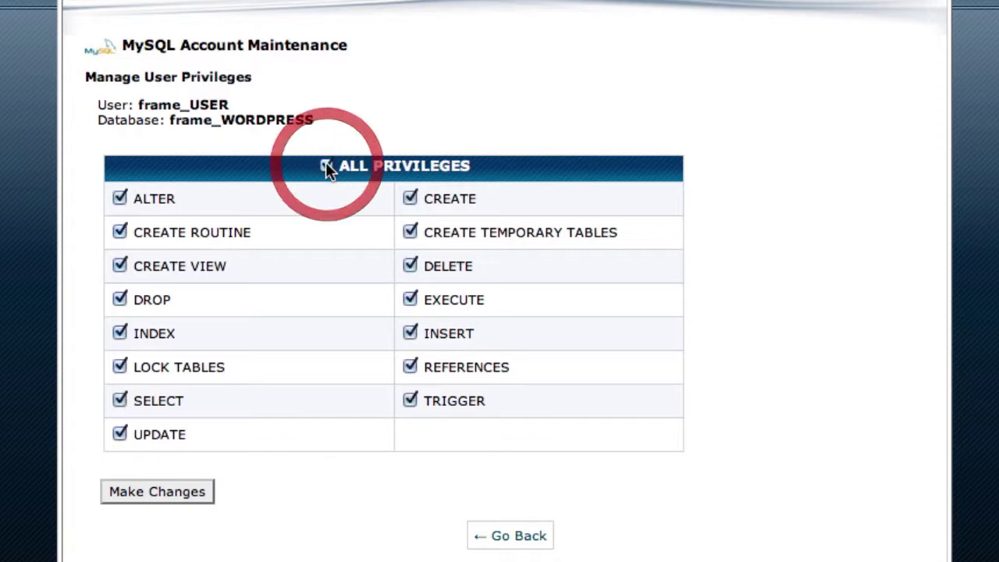
{"action": "left_click", "coordinate": [171, 494]}
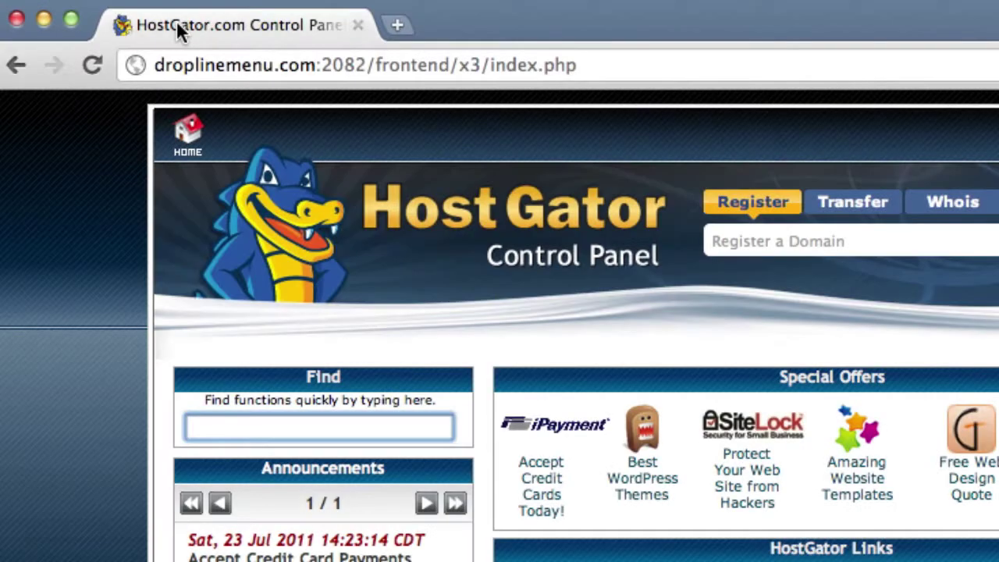
Step: Load droplinemenu.com and start creating the WordPress configuration file
{"action": "left_click", "coordinate": [249, 70]}
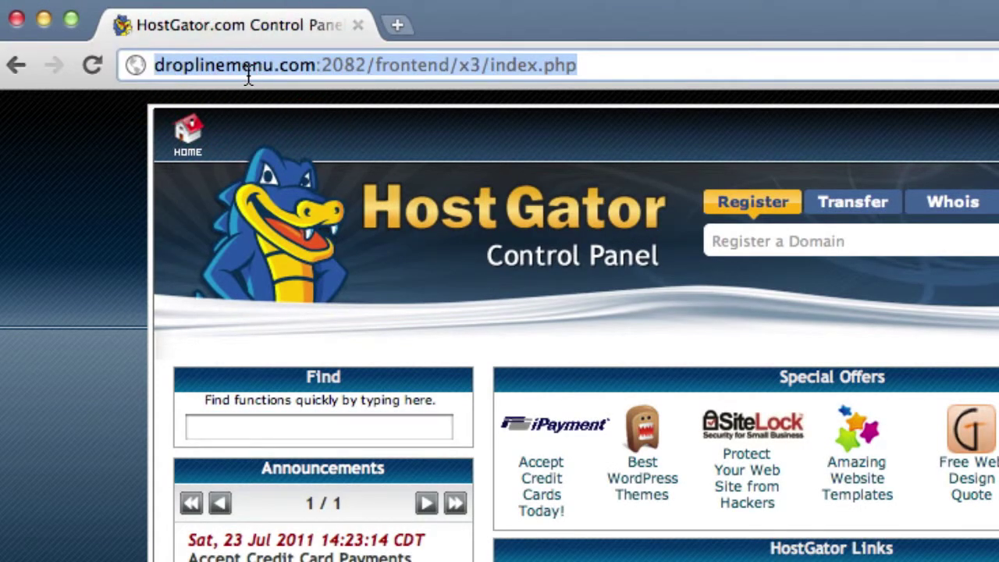
{"action": "type", "text": "droplin"}
{"action": "key", "text": "Return"}
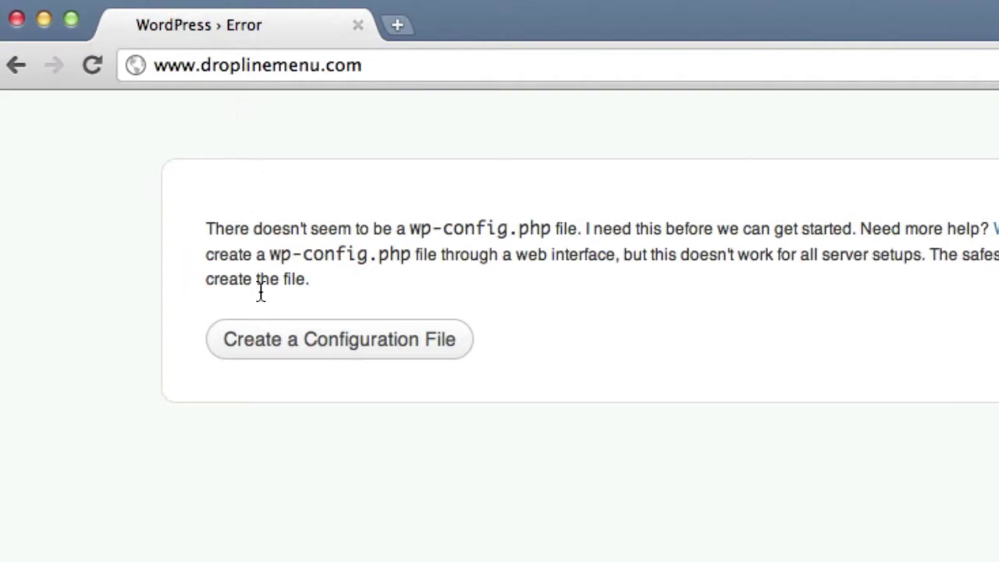
{"action": "left_click", "coordinate": [277, 351]}
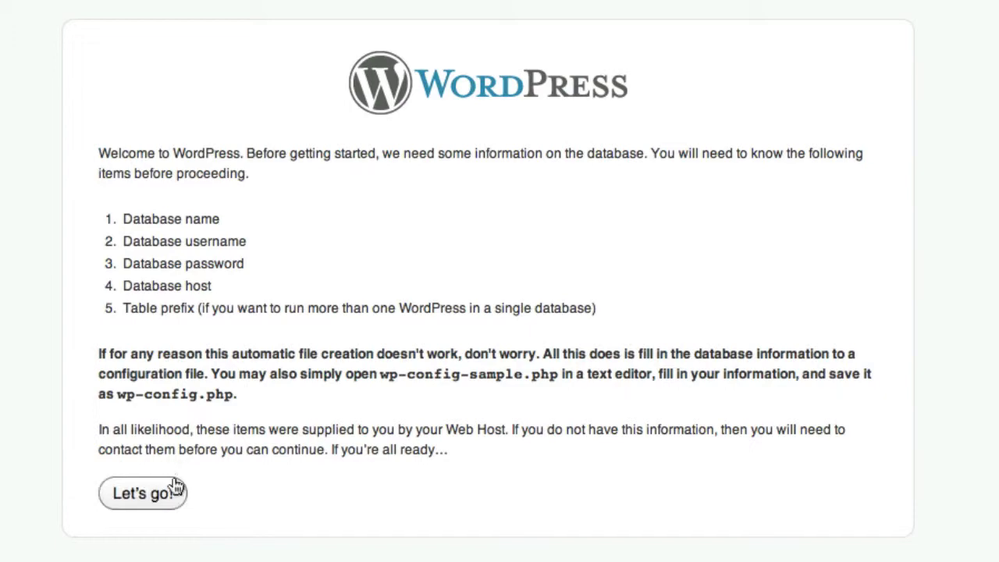
{"action": "left_click", "coordinate": [146, 479]}
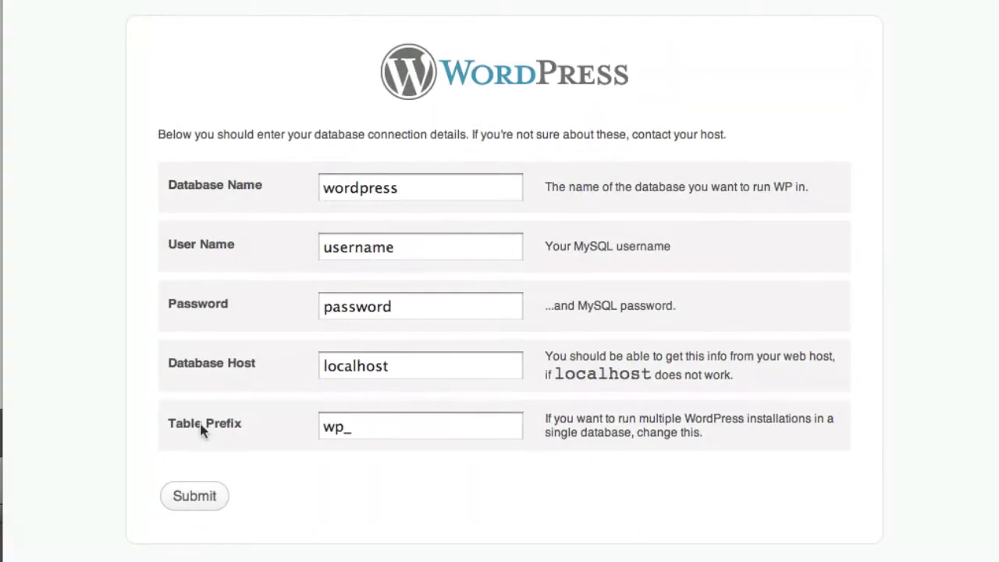
Step: Submit database frame_WORDPRESS, user frame_USER and its password, keeping host localhost
{"action": "left_click", "coordinate": [444, 199]}
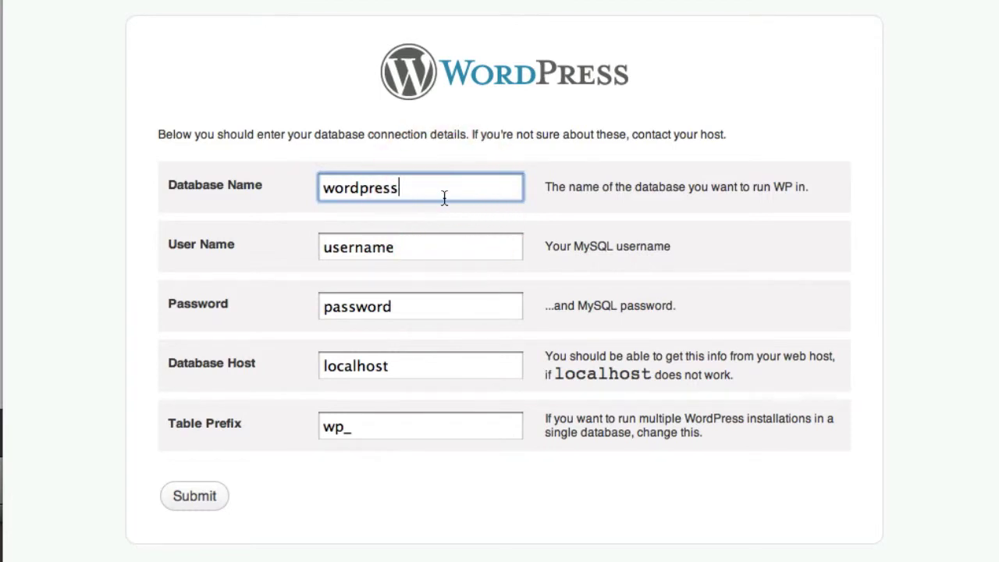
{"action": "key", "text": "super+a"}
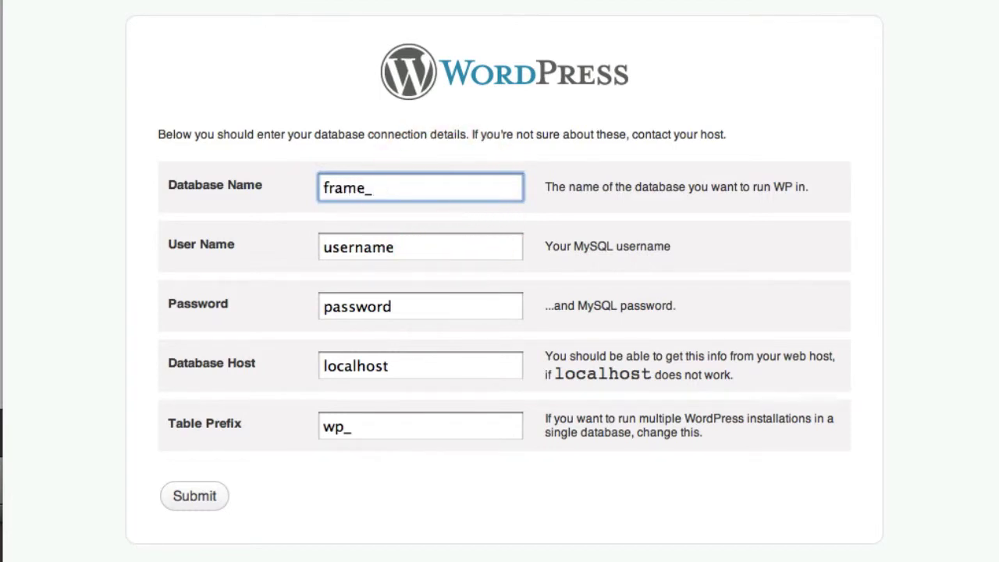
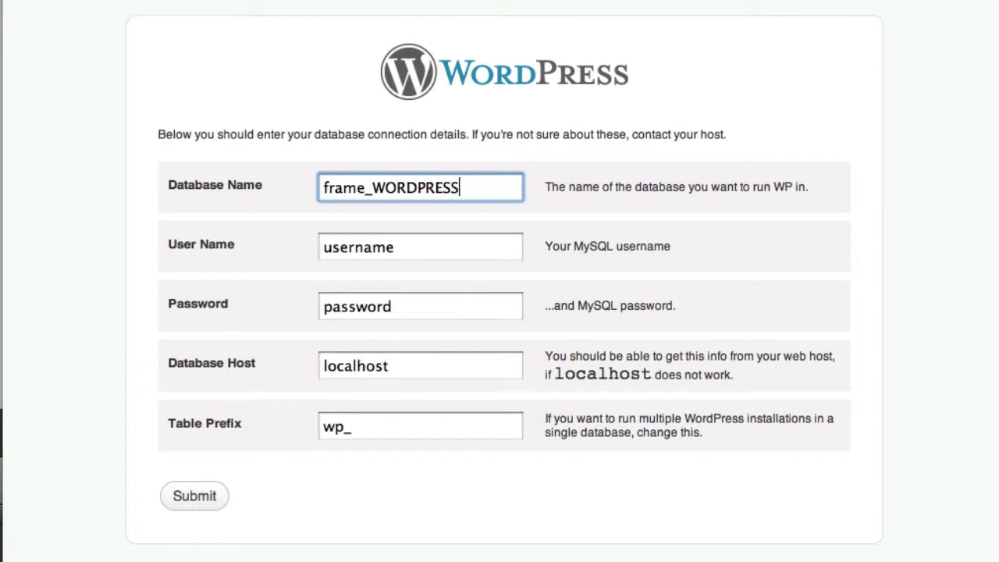
{"action": "key", "text": "Tab"}
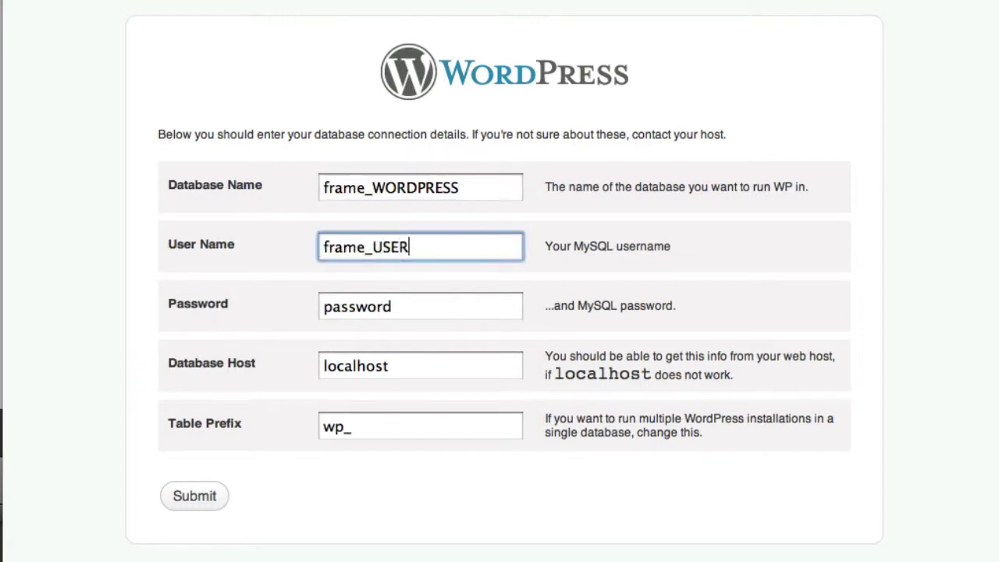
{"action": "key", "text": "Tab"}
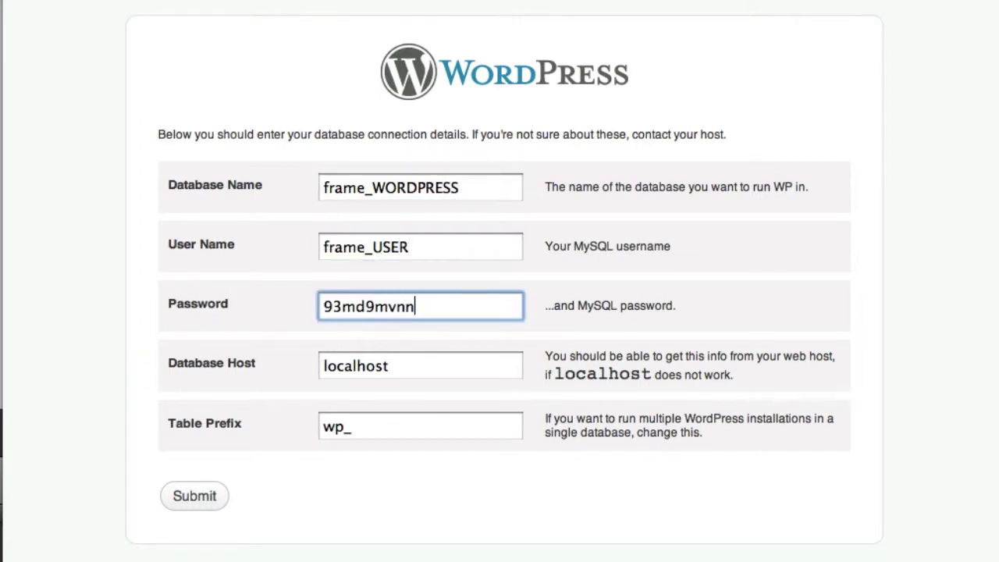
{"action": "key", "text": "Tab"}
{"action": "key", "text": "Tab"}
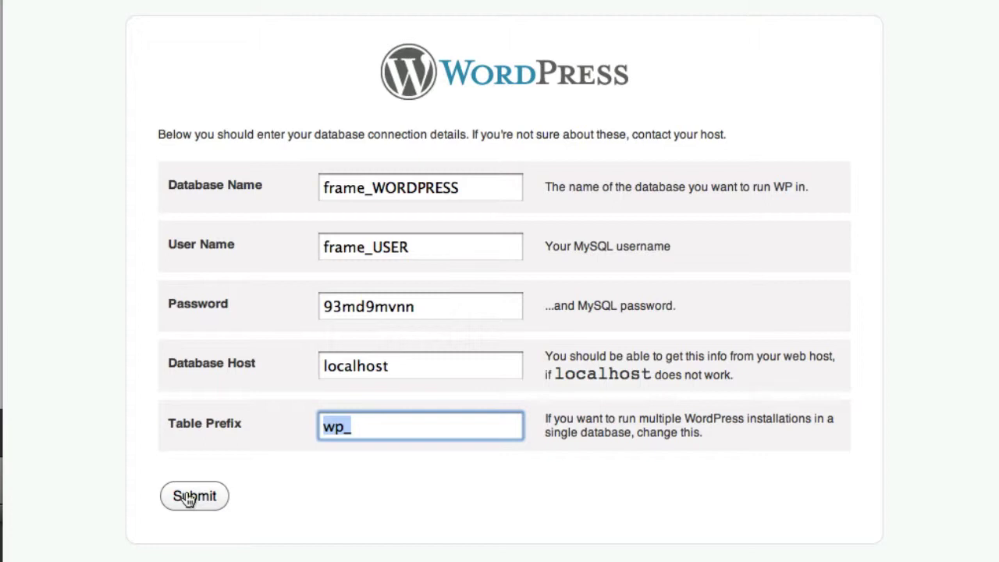
{"action": "left_click", "coordinate": [187, 498]}
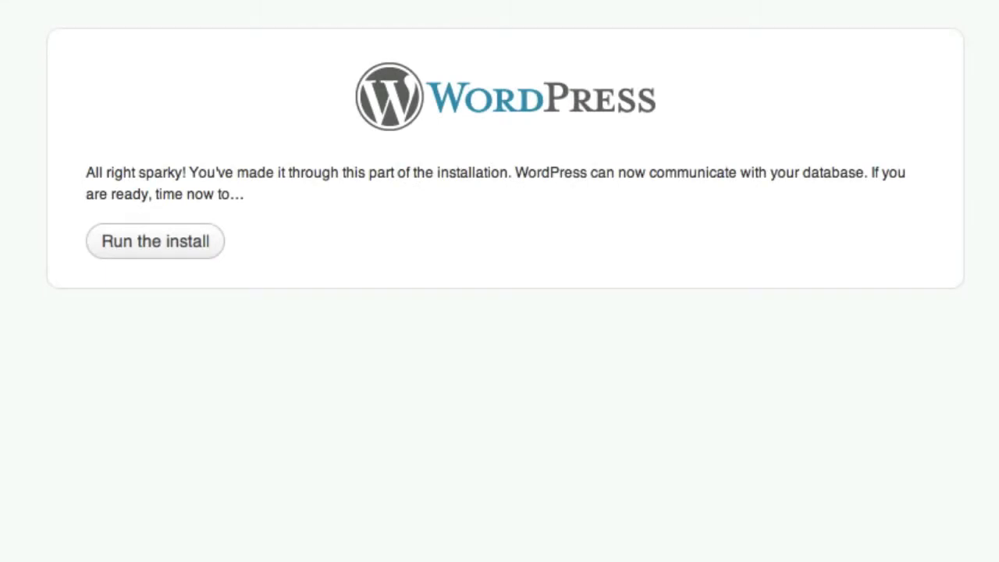
Step: Start the install, title the site 'Dropline Menu' and keep the suggested administrator username
{"action": "left_click", "coordinate": [194, 257]}
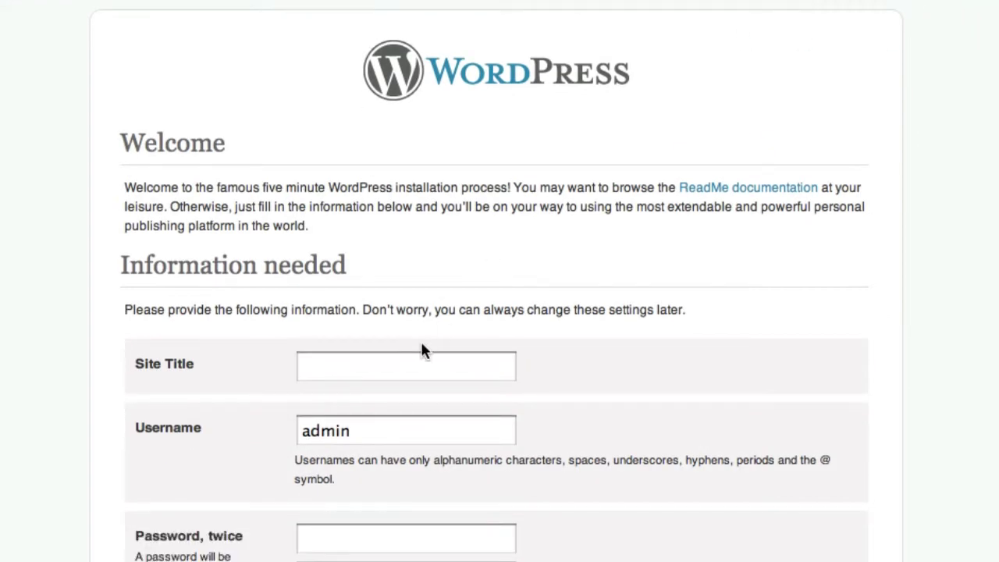
{"action": "left_click", "coordinate": [423, 357]}
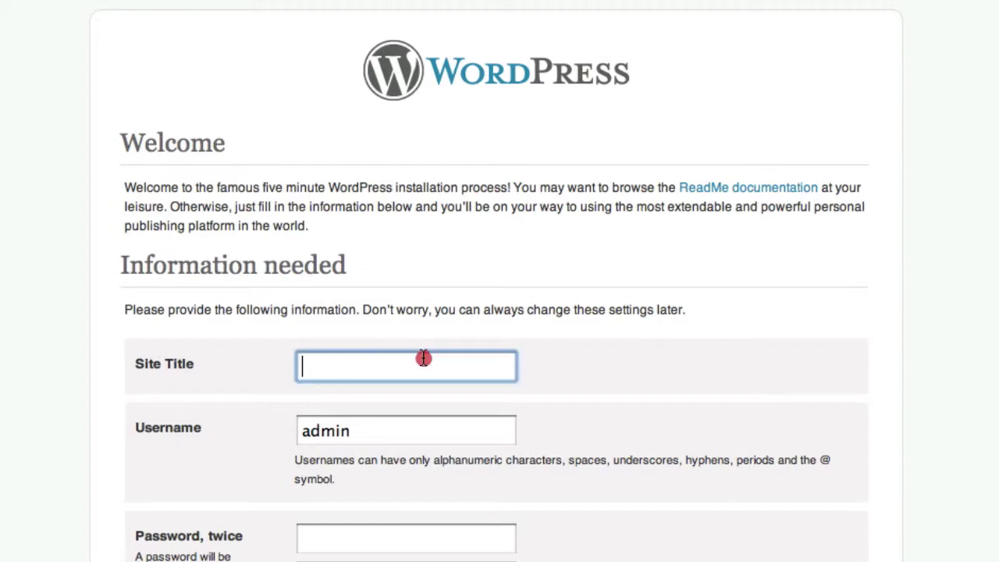
{"action": "type", "text": "Dropline Menu"}
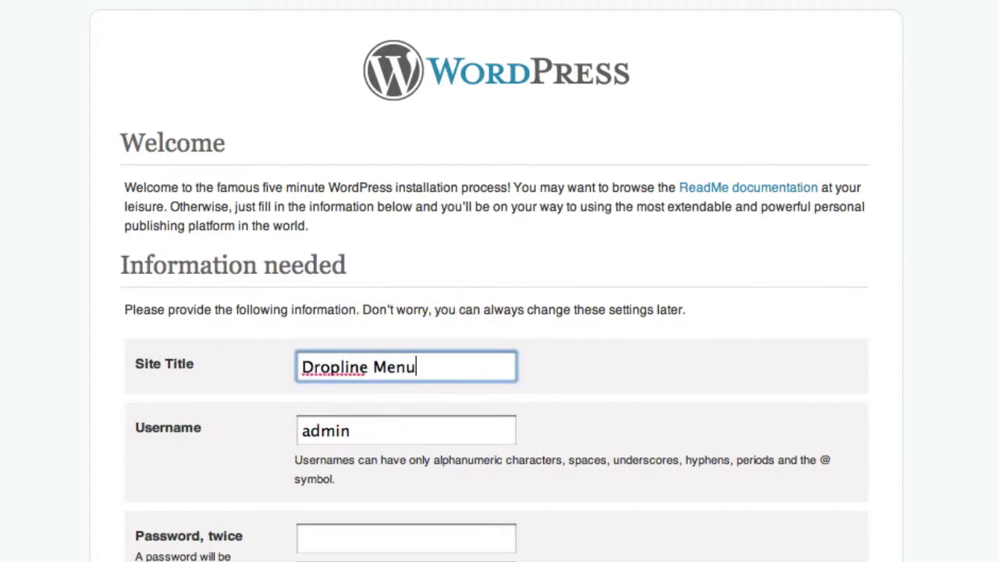
{"action": "key", "text": "Tab"}
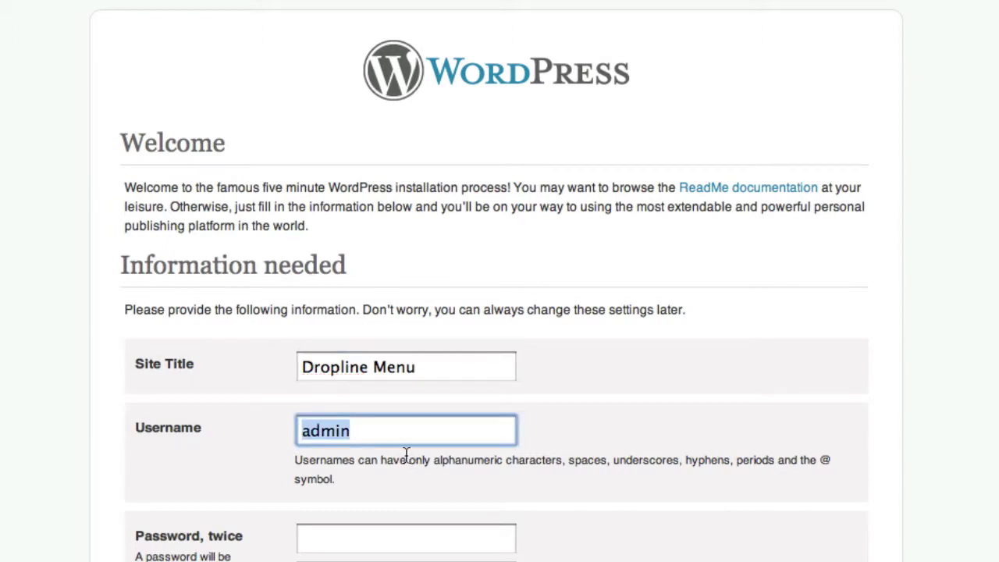
{"action": "left_click", "coordinate": [401, 435]}
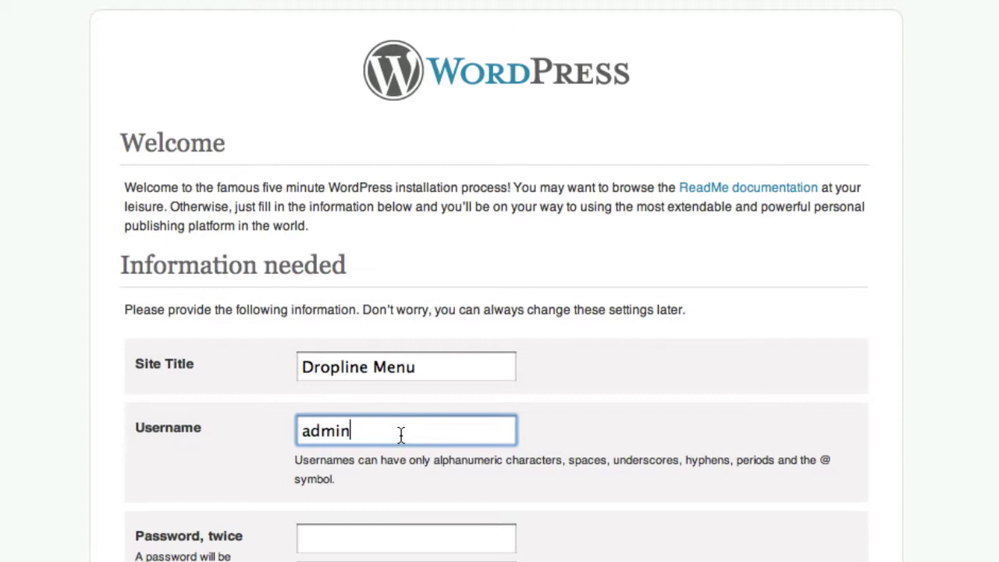
{"action": "left_click", "coordinate": [398, 445]}
Step: Enter the administrator password twice and fill in the contact e-mail address
{"action": "scroll", "coordinate": [393, 464], "scroll_direction": "down", "scroll_amount": 3}
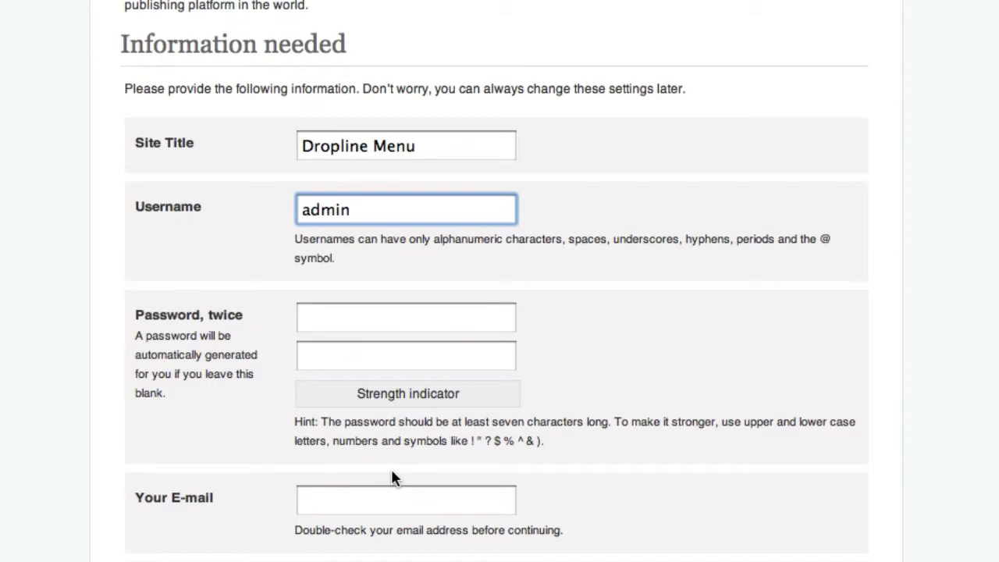
{"action": "left_click", "coordinate": [378, 312]}
{"action": "type", "text": "******"}
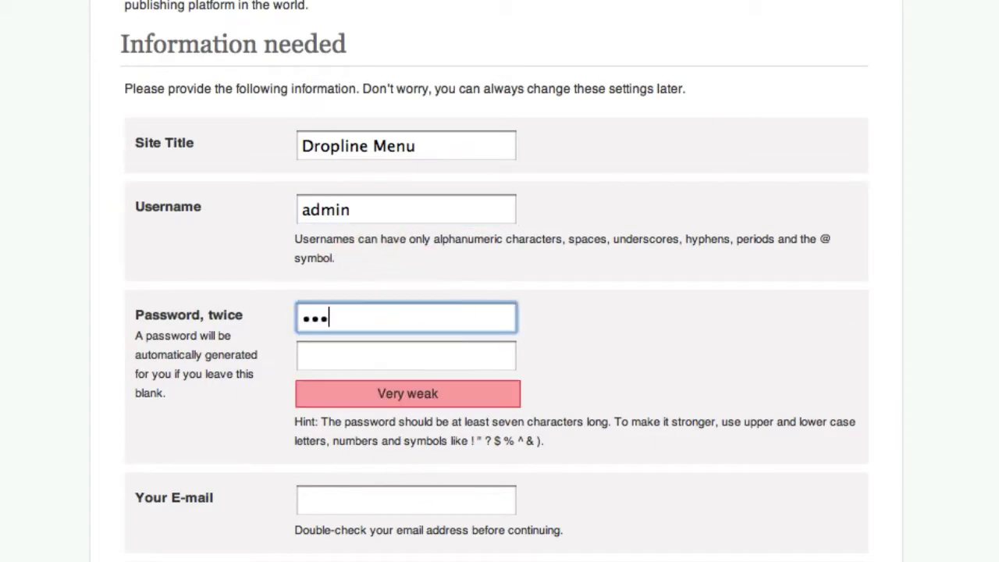
{"action": "left_click", "coordinate": [385, 357]}
{"action": "type", "text": "******"}
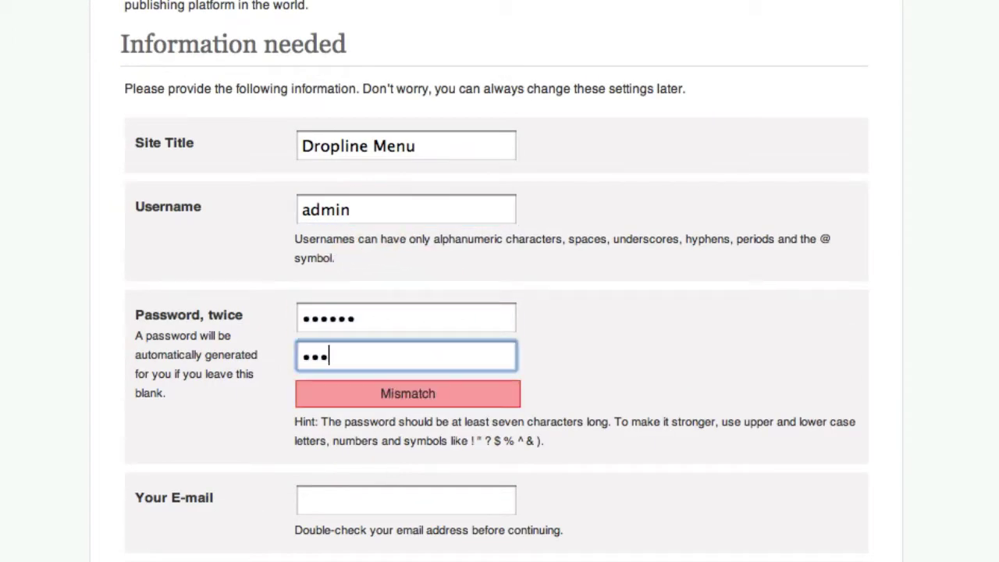
{"action": "left_click", "coordinate": [341, 496]}
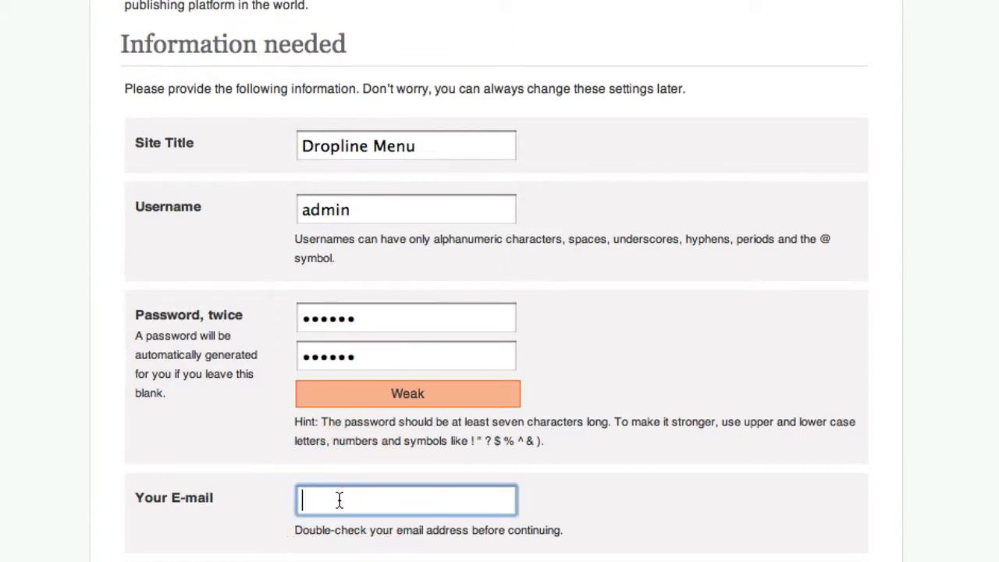
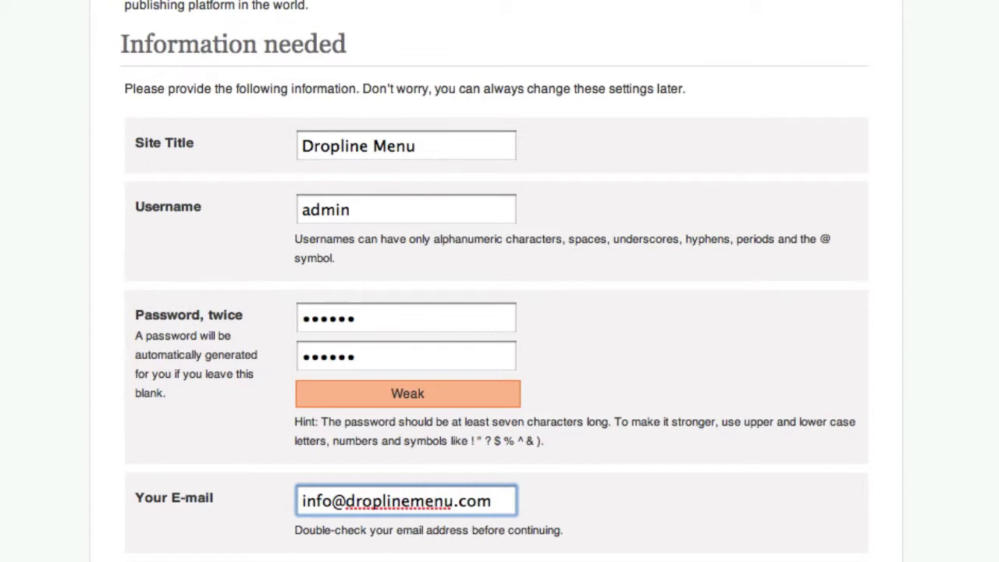
Step: Leave search engines allowed to index the site and install WordPress
{"action": "scroll", "coordinate": [424, 437], "scroll_direction": "down", "scroll_amount": 5}
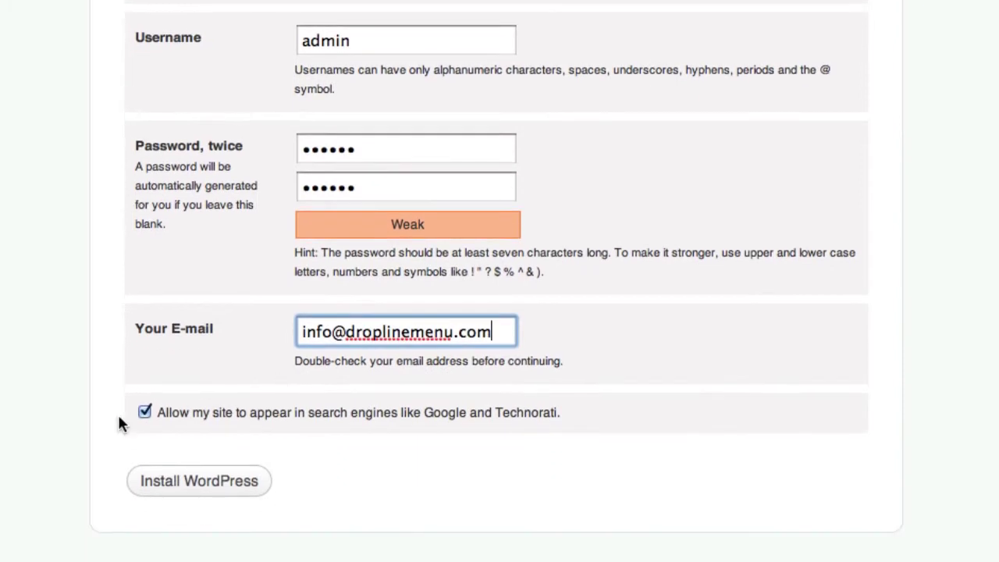
{"action": "left_click", "coordinate": [175, 389]}
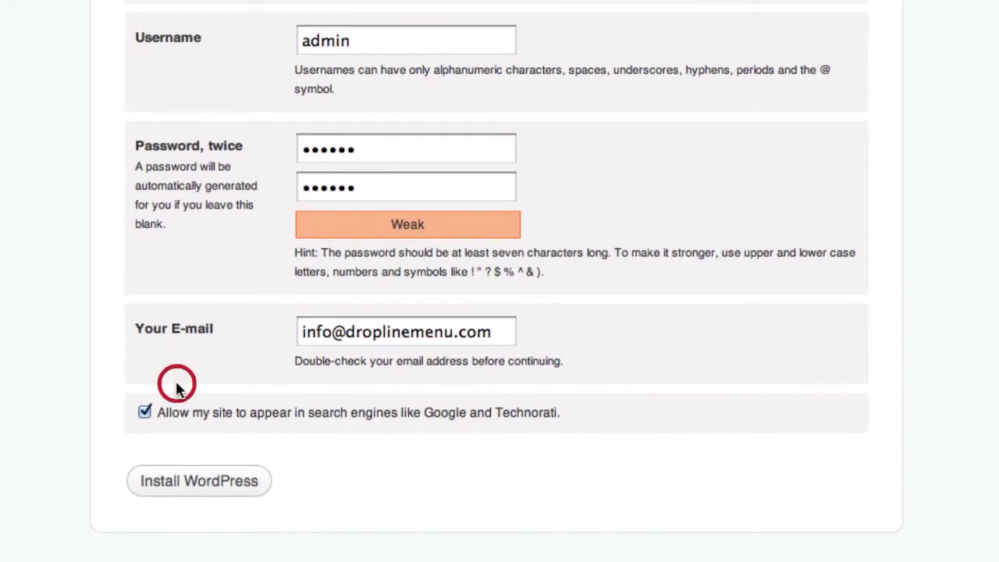
{"action": "left_click", "coordinate": [143, 411]}
{"action": "left_click", "coordinate": [142, 412]}
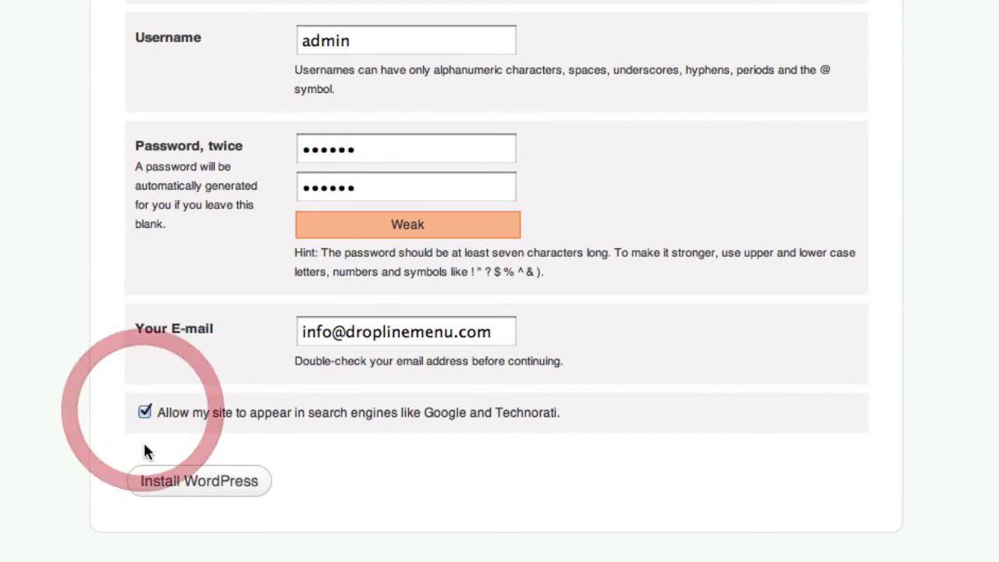
{"action": "left_click", "coordinate": [185, 480]}
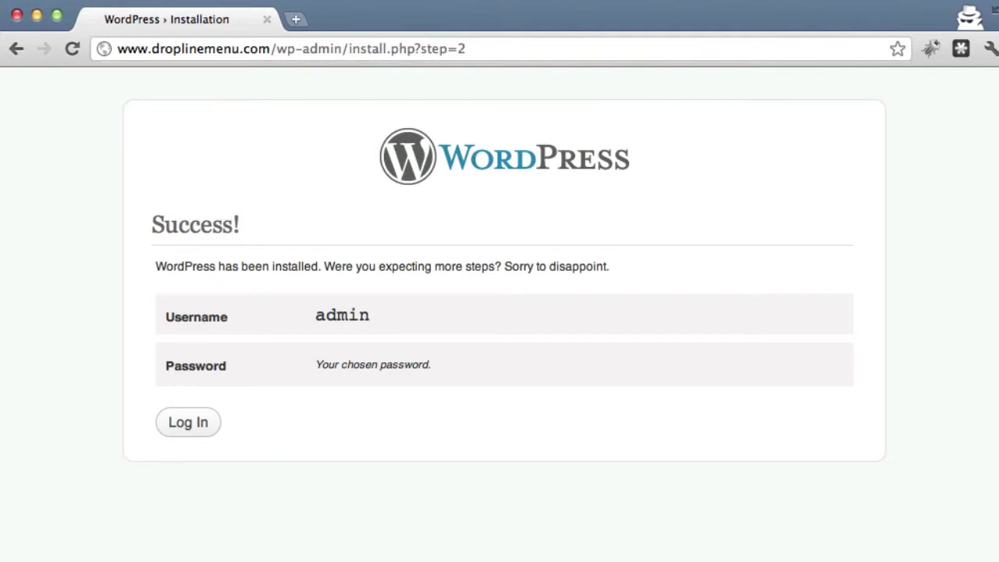
Step: From the success page, log in as 'admin' with the new password to reach the dashboard
{"action": "left_click", "coordinate": [203, 428]}
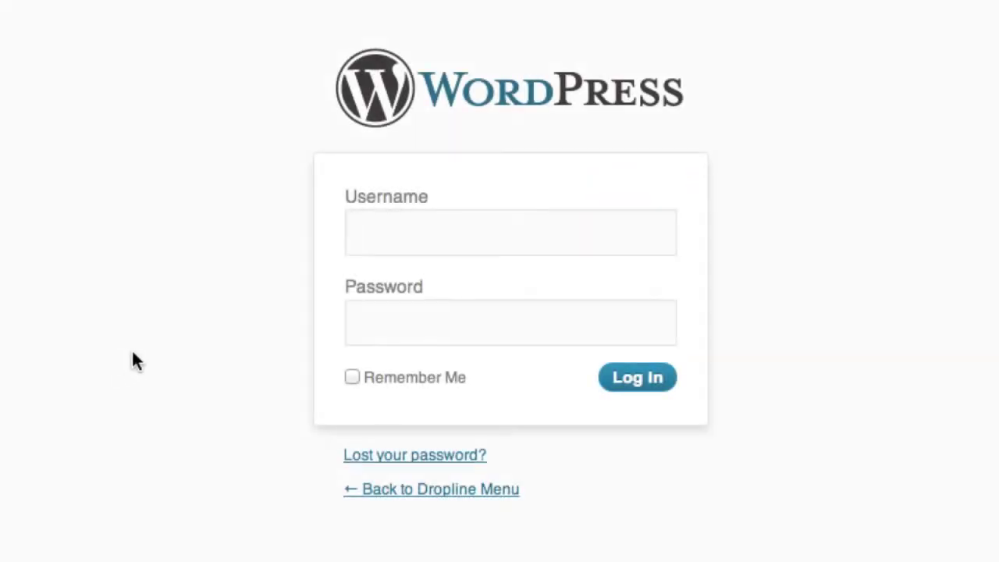
{"action": "left_click", "coordinate": [422, 243]}
{"action": "left_click", "coordinate": [428, 240]}
{"action": "type", "text": "admin"}
{"action": "key", "text": "Tab"}
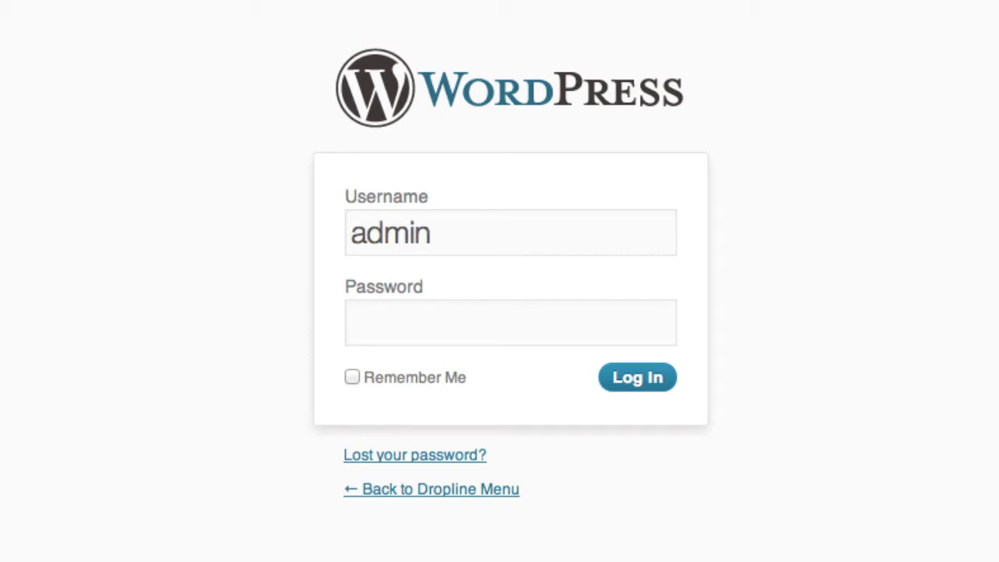
{"action": "left_click", "coordinate": [419, 321]}
{"action": "type", "text": "••••••"}
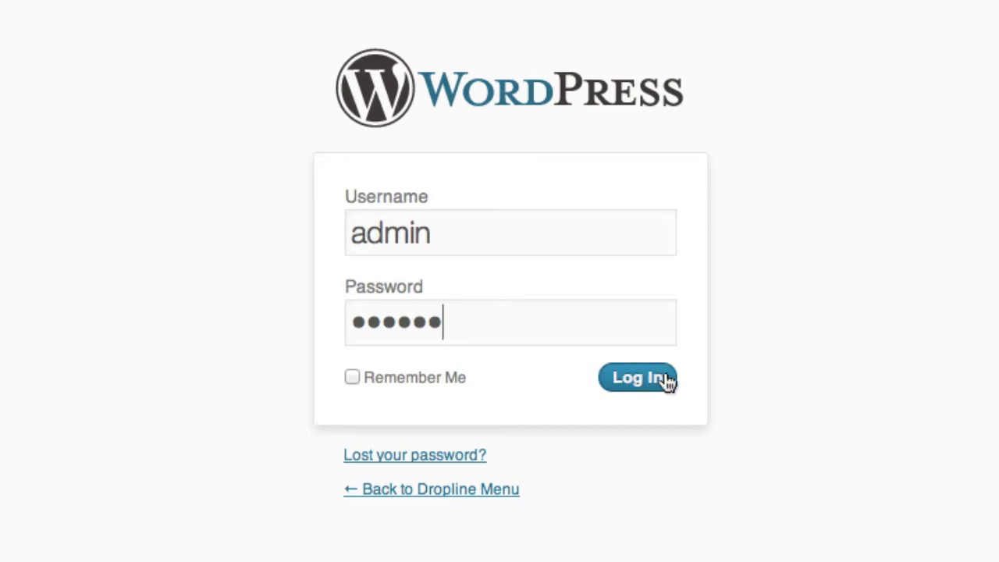
{"action": "left_click", "coordinate": [667, 380]}
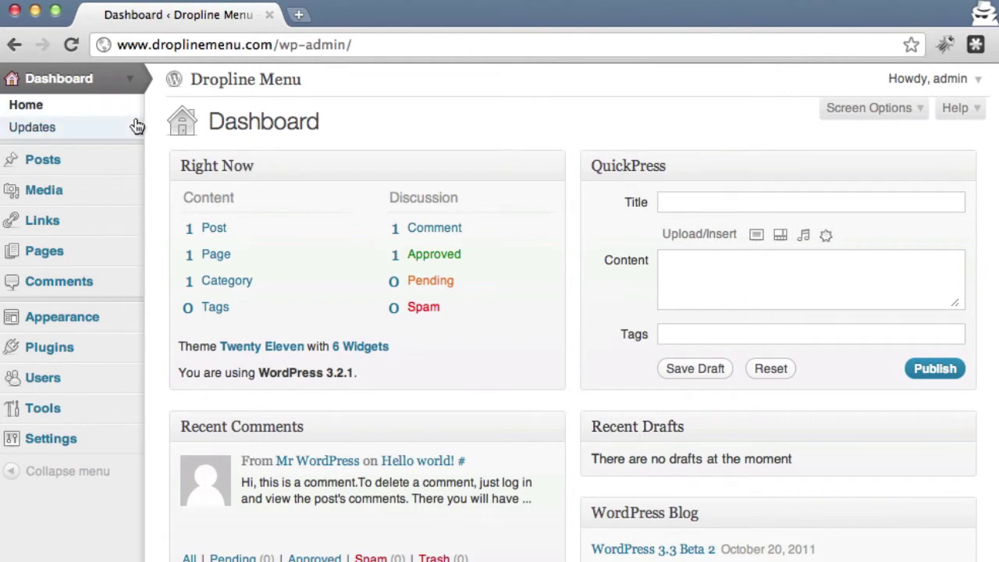
Step: Expand Posts and Media, view the Links page, then show All Posts with 'Hello world!'
{"action": "left_click", "coordinate": [130, 159]}
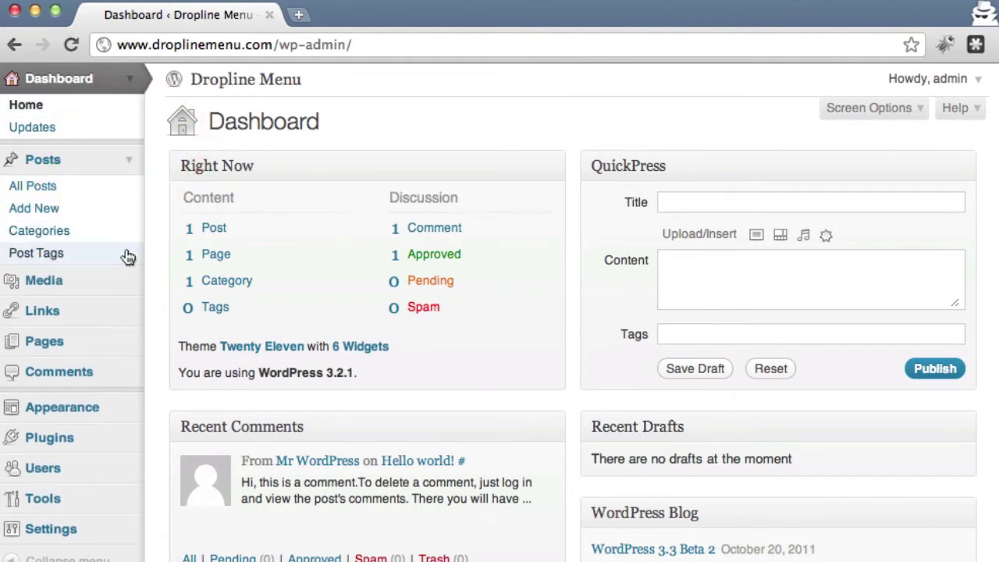
{"action": "left_click", "coordinate": [128, 280]}
{"action": "left_click", "coordinate": [122, 356]}
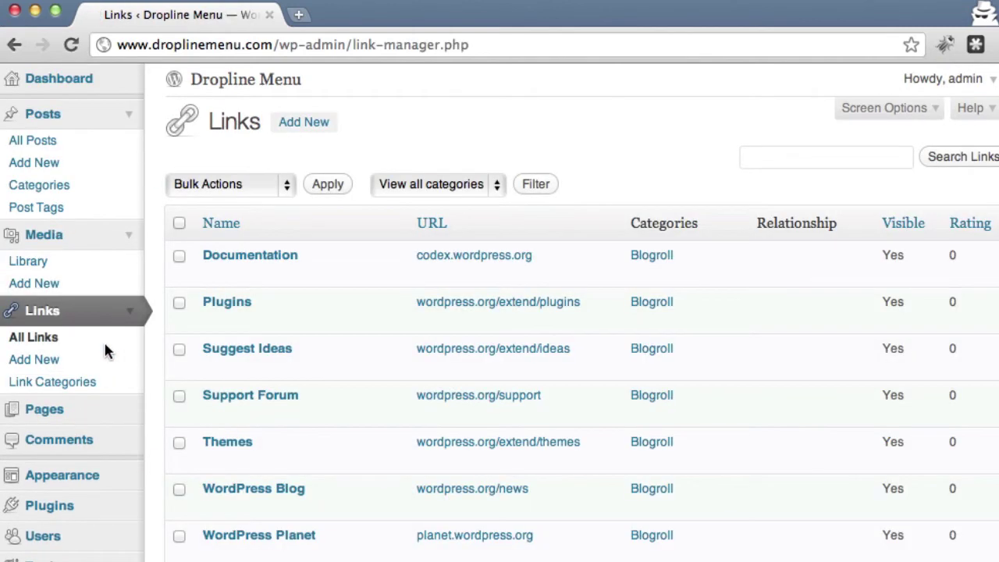
{"action": "left_click", "coordinate": [67, 140]}
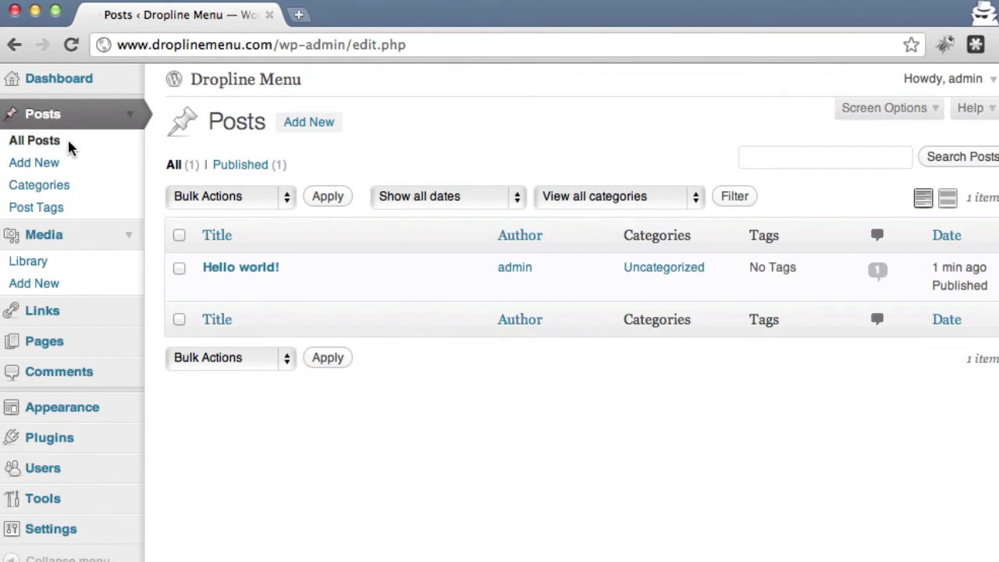